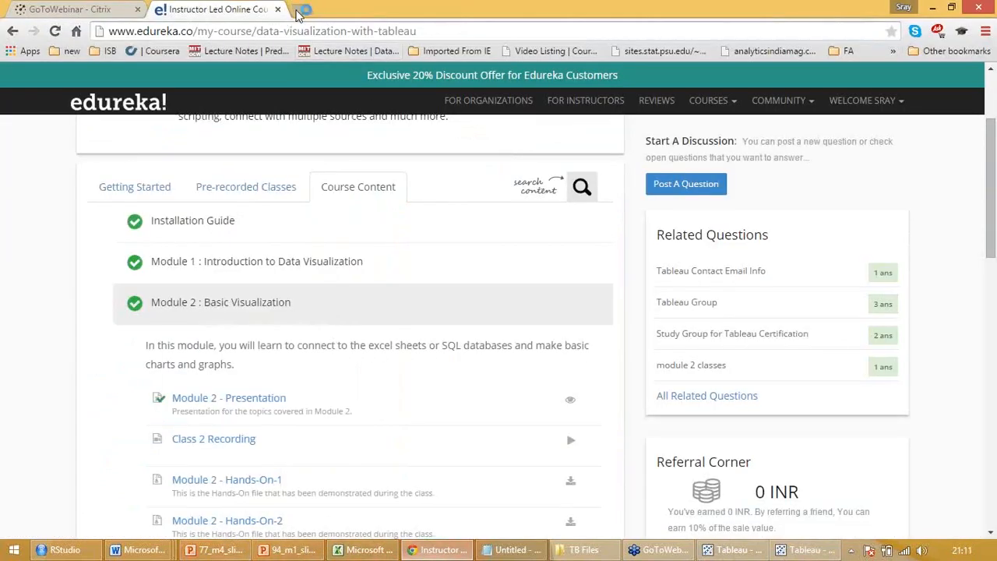
left_click(304, 9)
type("tableau.com")
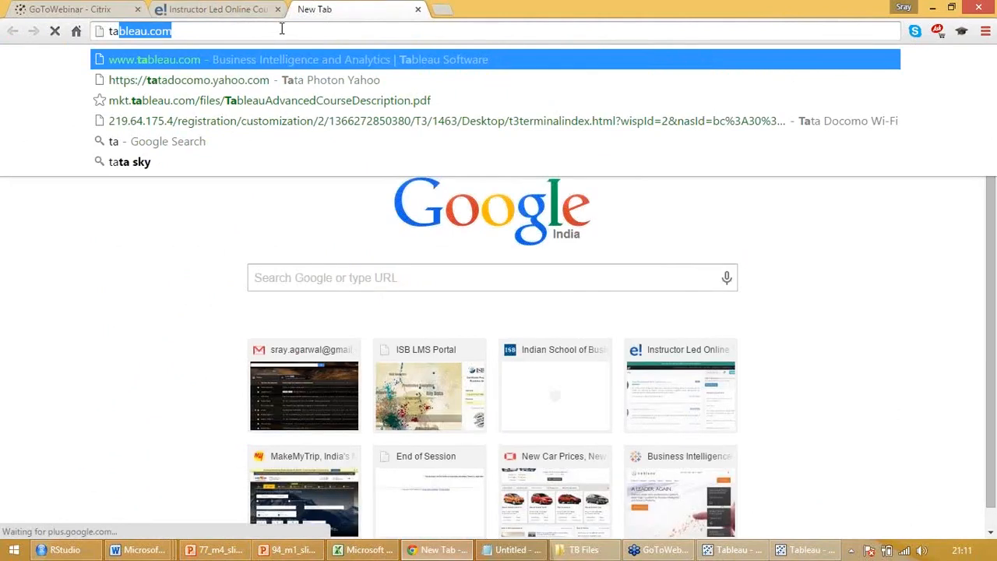
key("Return")
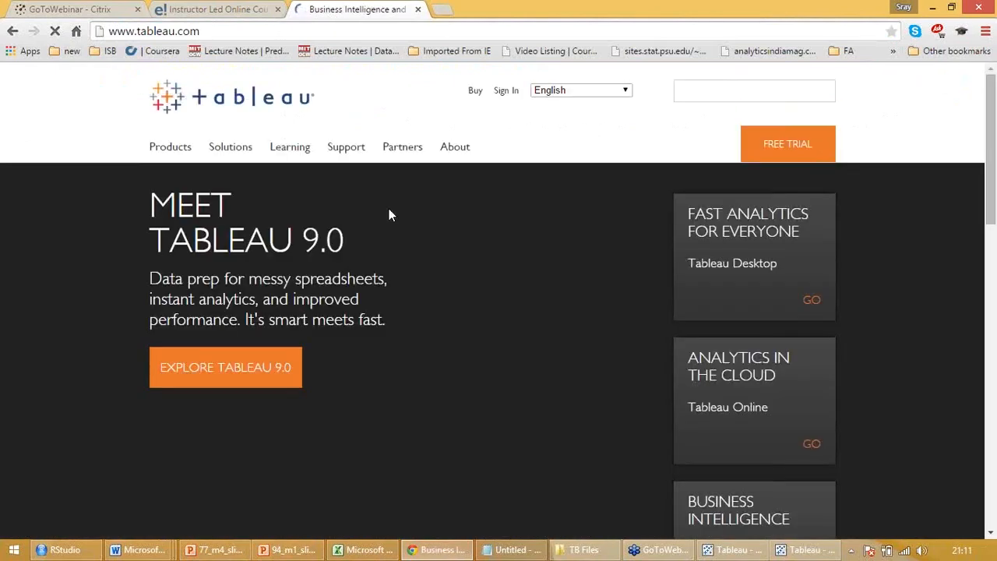
left_click(218, 371)
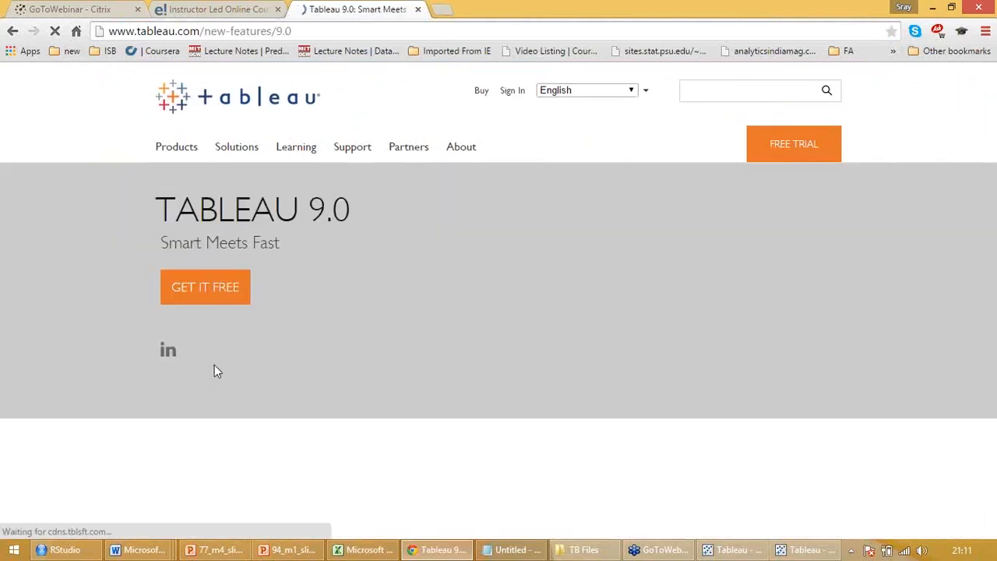
scroll(216, 371, "down", 2)
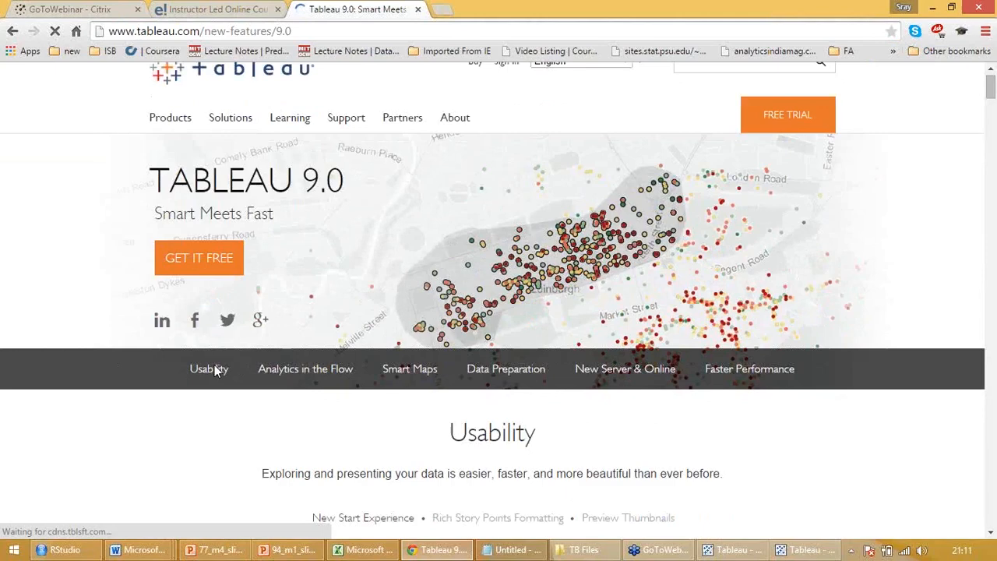
scroll(217, 371, "up", 2)
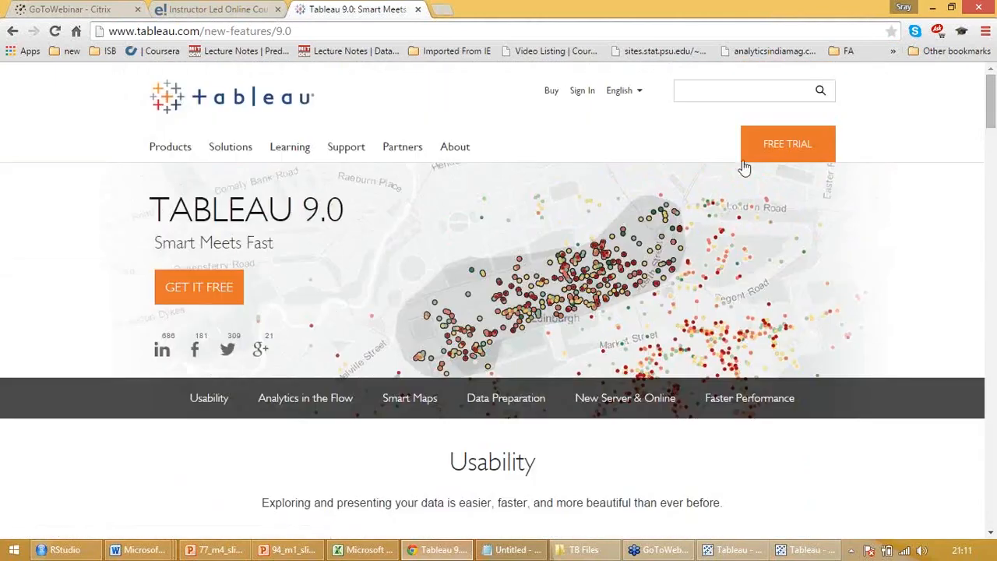
Open the free trial page and start the Tableau Desktop trial download
left_click(785, 144)
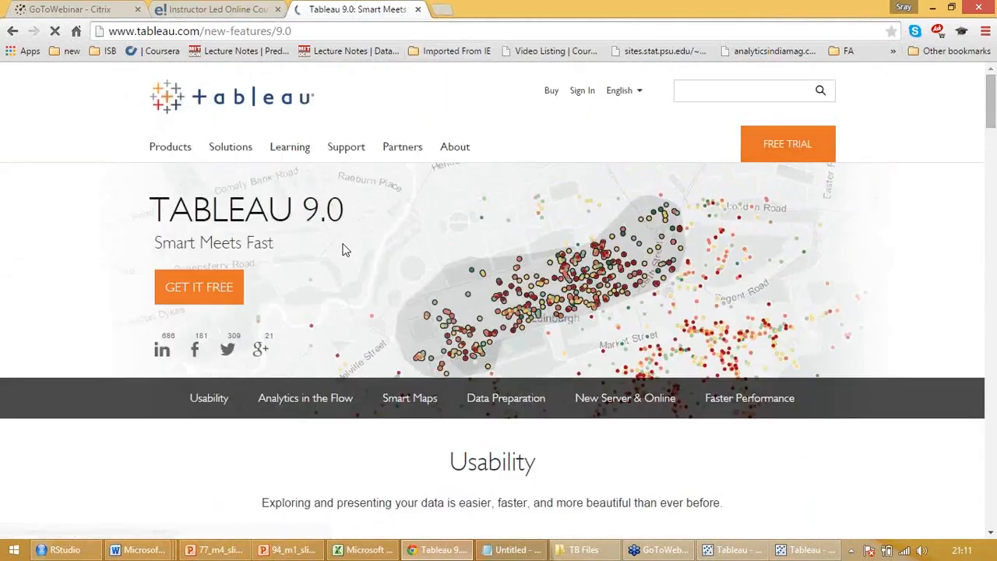
scroll(345, 250, "down", 6)
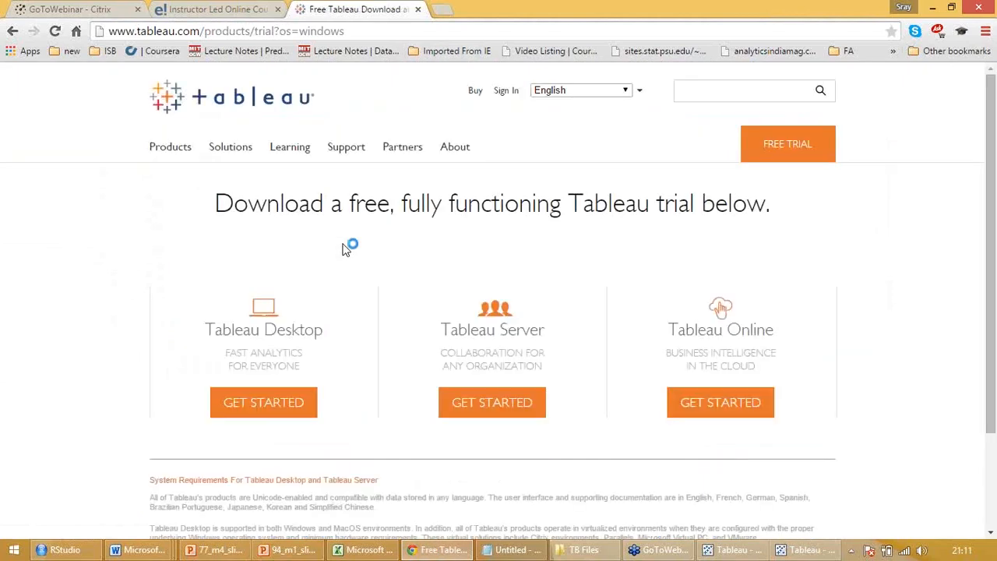
scroll(333, 289, "down", 3)
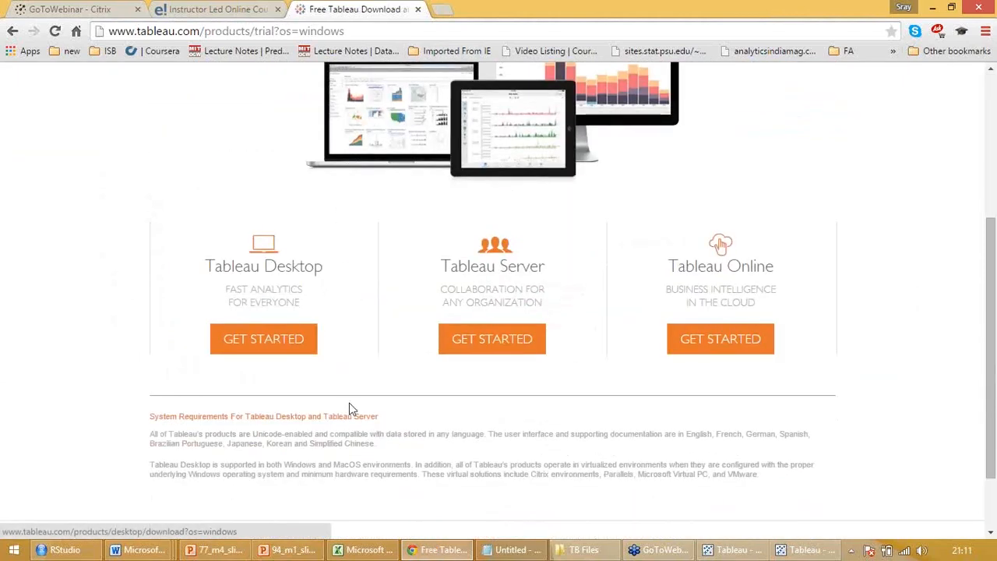
left_click(272, 343)
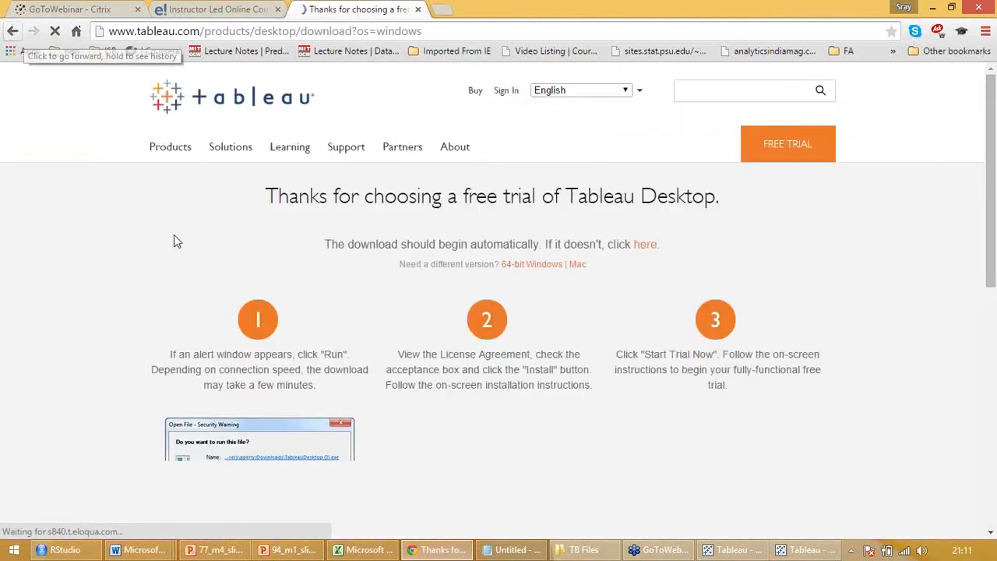
scroll(430, 309, "down", 2)
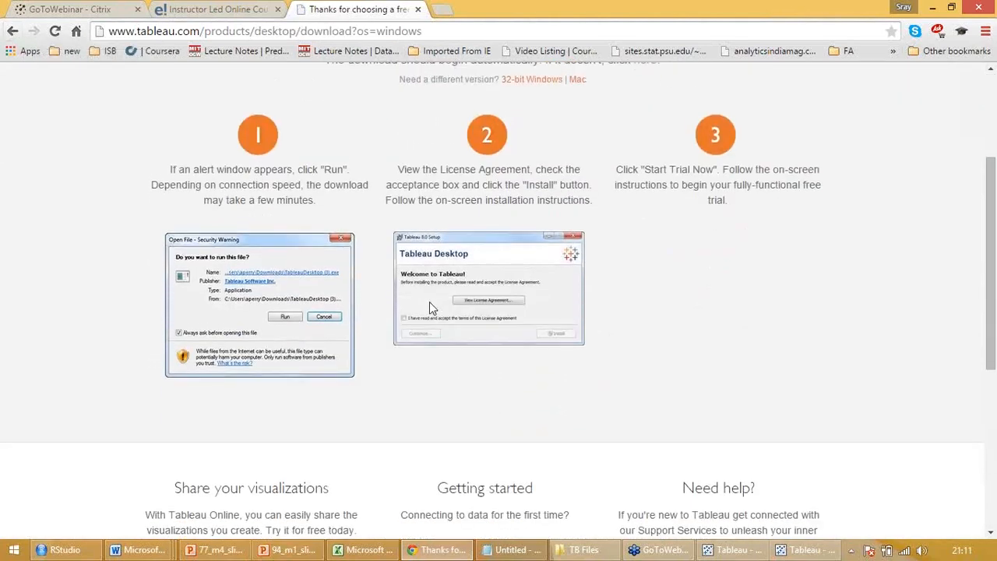
scroll(430, 309, "up", 2)
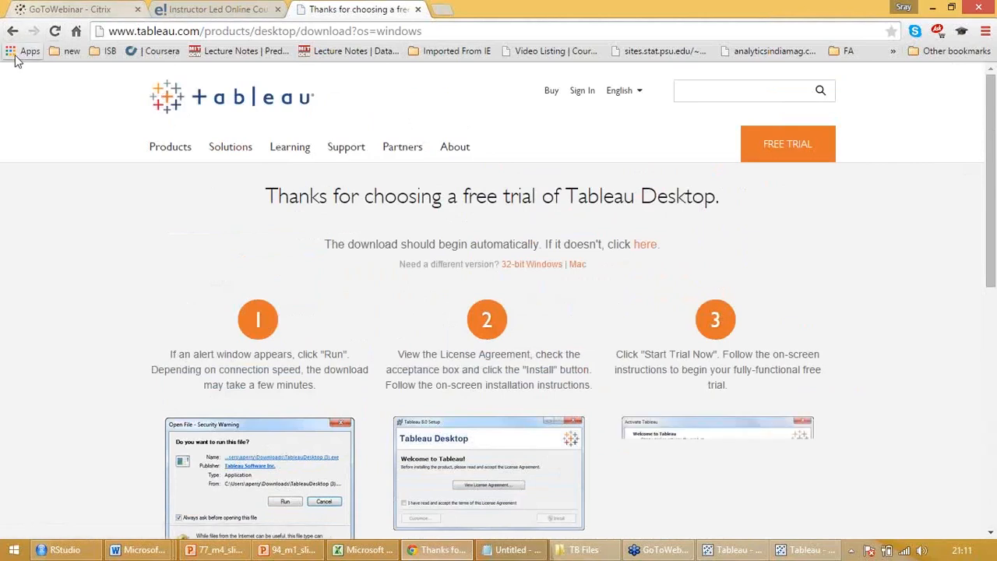
left_click_drag(203, 31, 517, 94)
key("BackSpace")
key("Return")
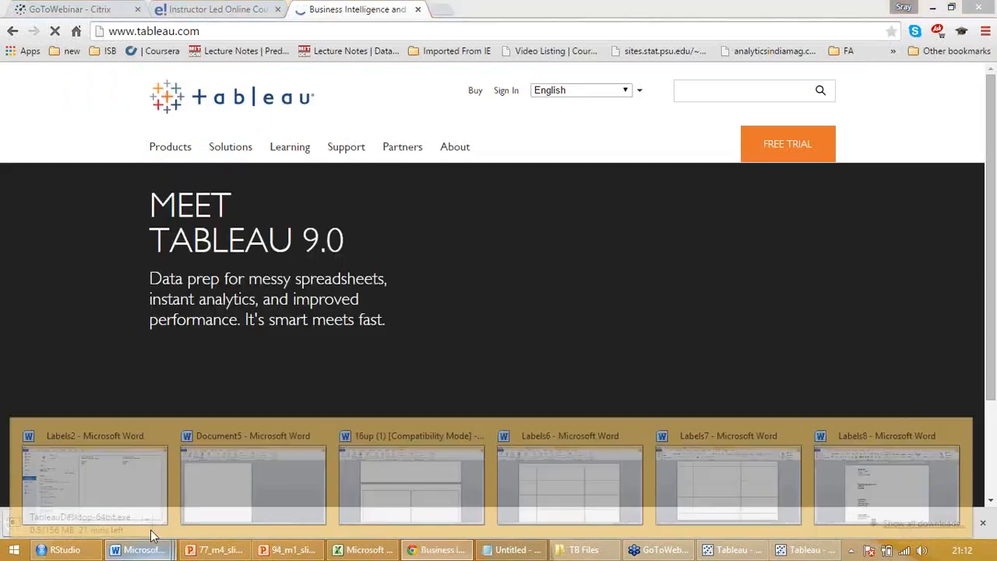
Pause the TableauDesktop-64bit.exe download
left_click(150, 530)
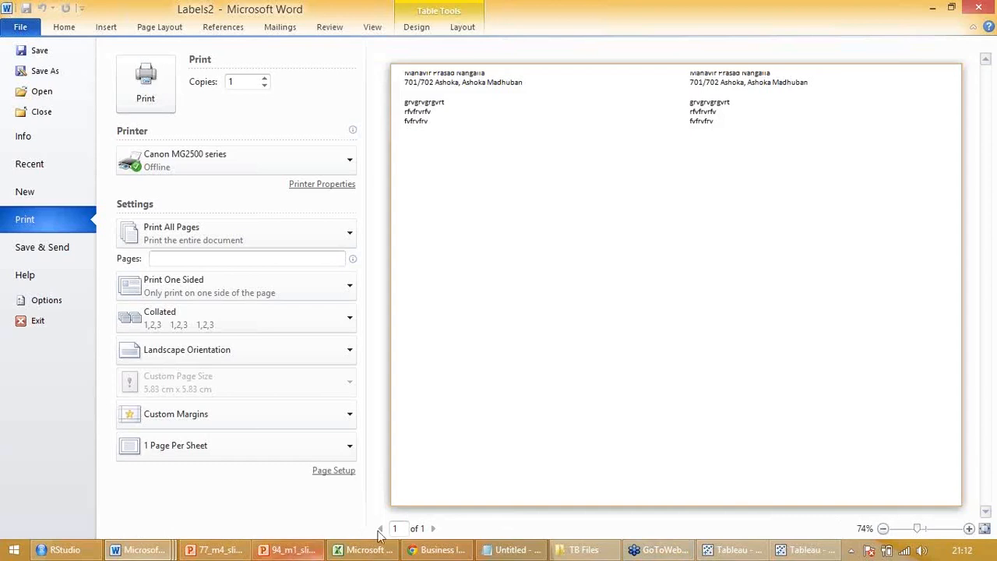
left_click(436, 550)
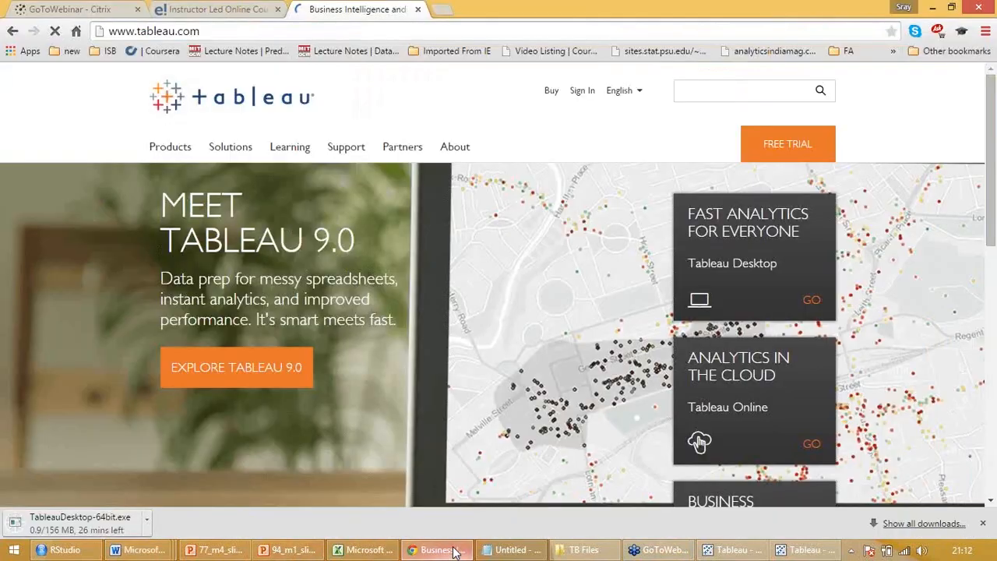
left_click(147, 520)
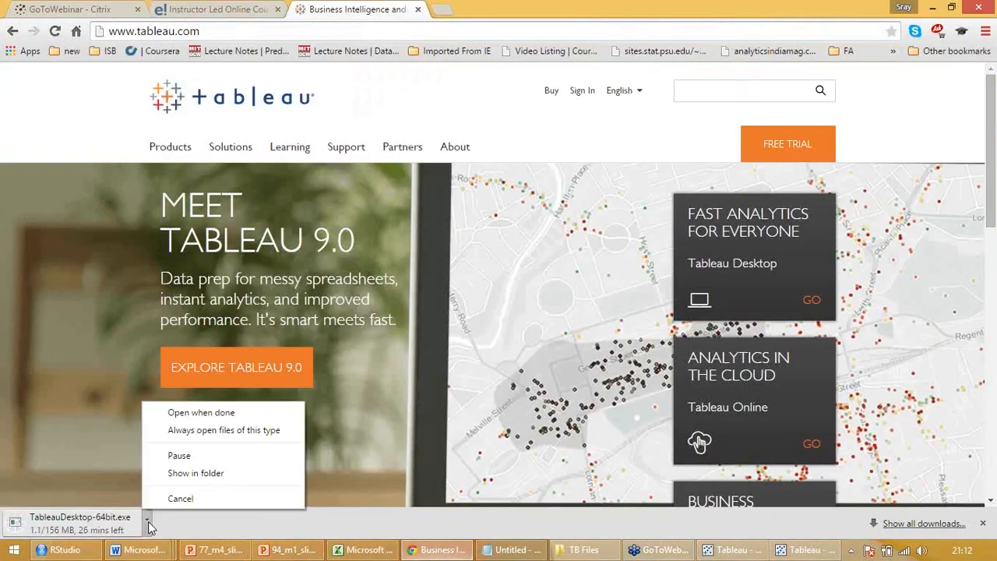
left_click(178, 456)
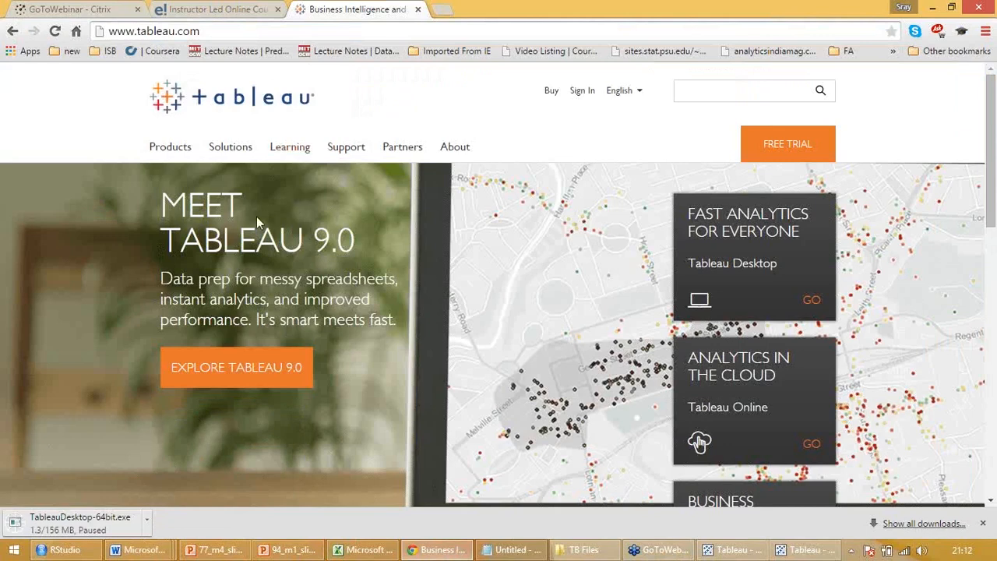
Look through the Tableau home page and reopen the Explore Tableau 9.0 features page
scroll(501, 268, "down", 4)
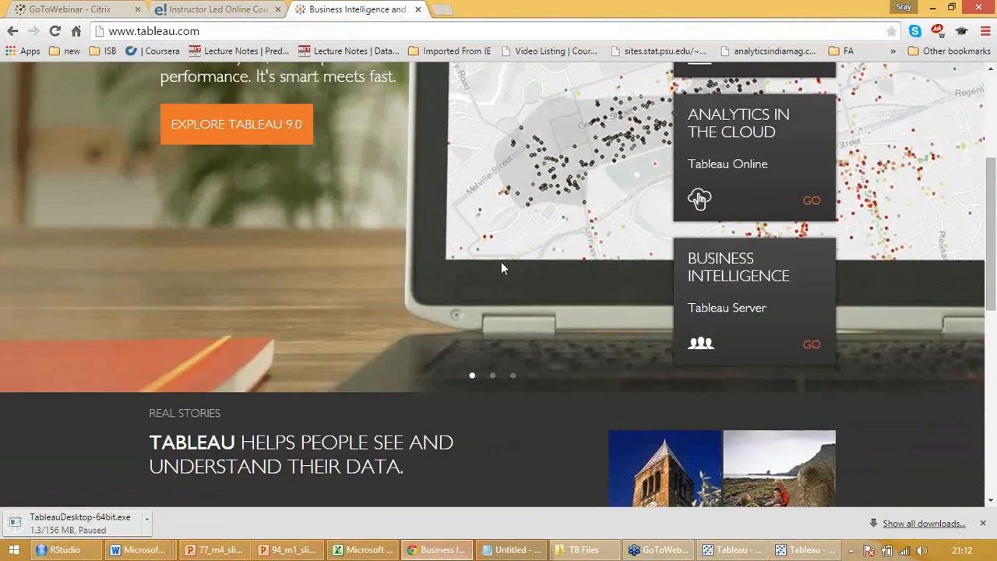
scroll(501, 268, "down", 5)
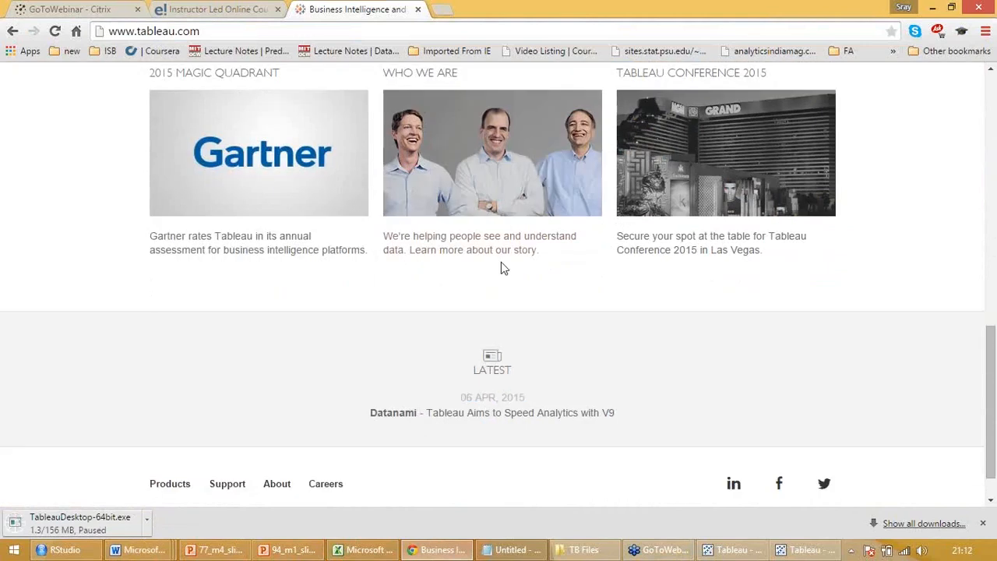
scroll(501, 267, "up", 9)
left_click(233, 306)
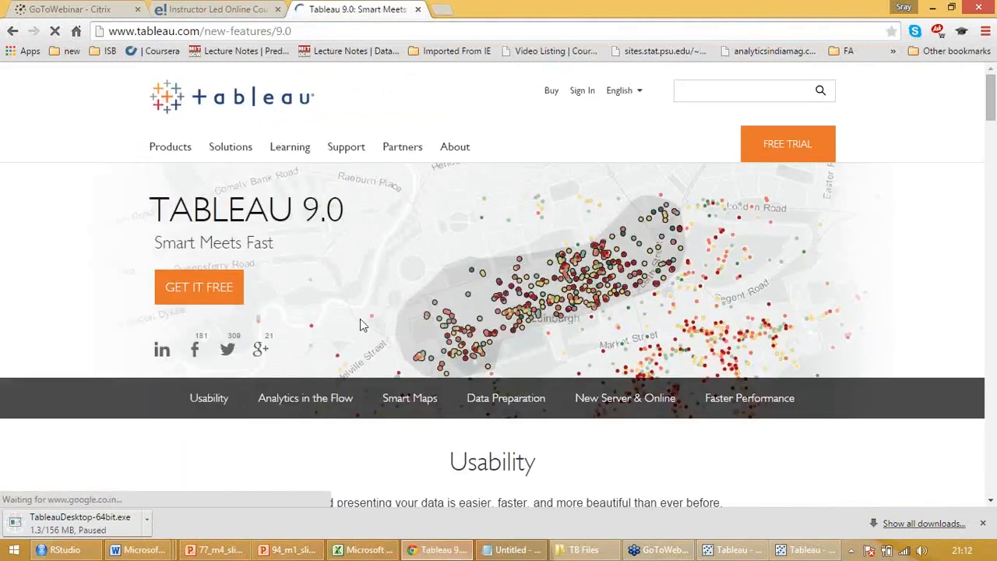
Examine the New Start Experience preview in the Usability section, including its Connect, Open and Discover areas
scroll(382, 322, "down", 2)
scroll(382, 323, "down", 4)
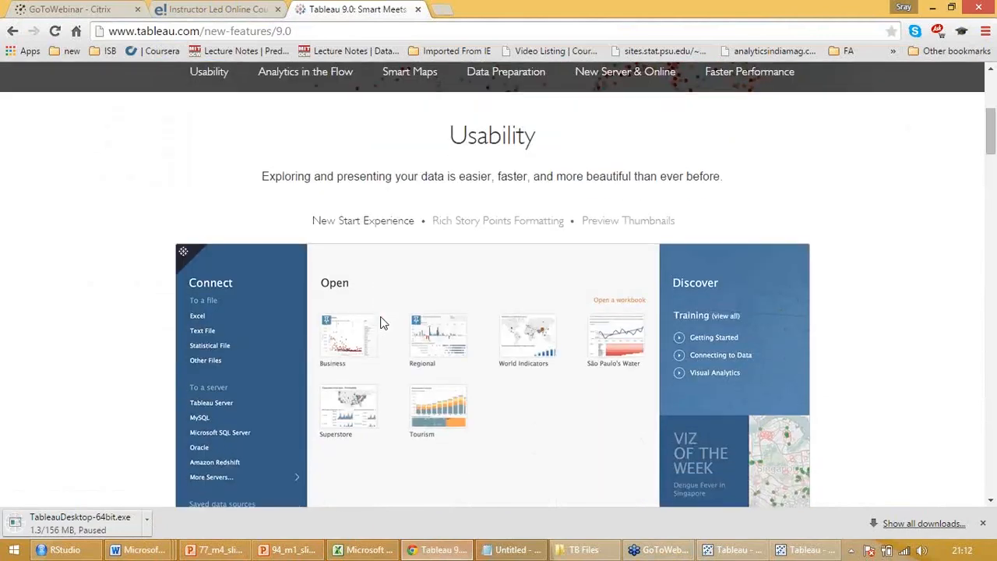
scroll(382, 323, "down", 2)
scroll(382, 323, "up", 3)
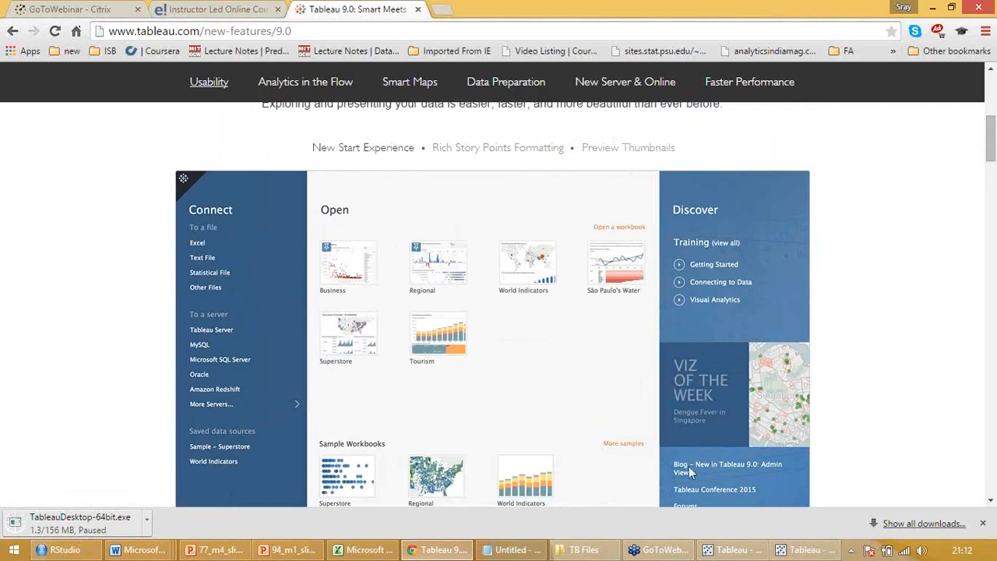
scroll(522, 349, "down", 1)
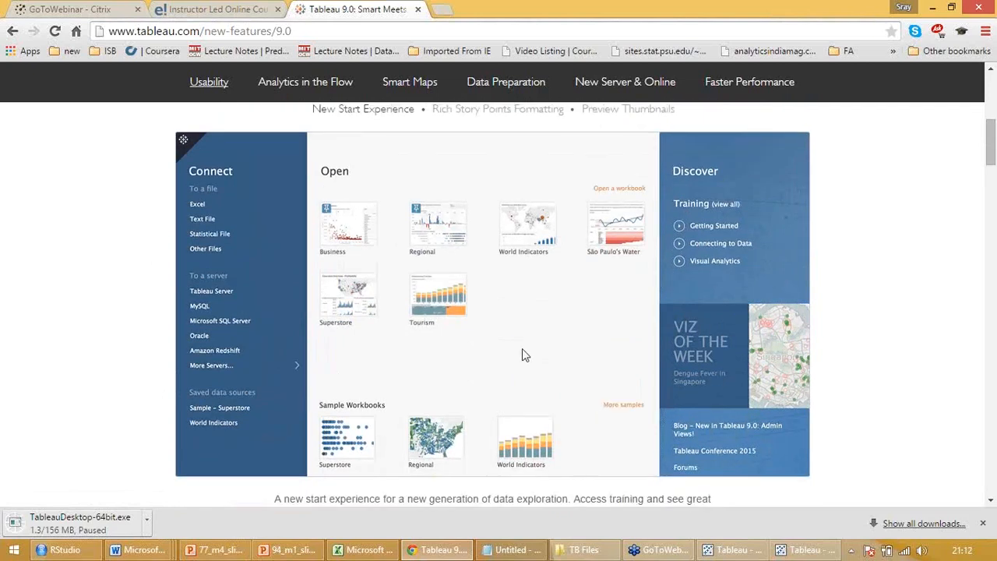
scroll(522, 349, "down", 2)
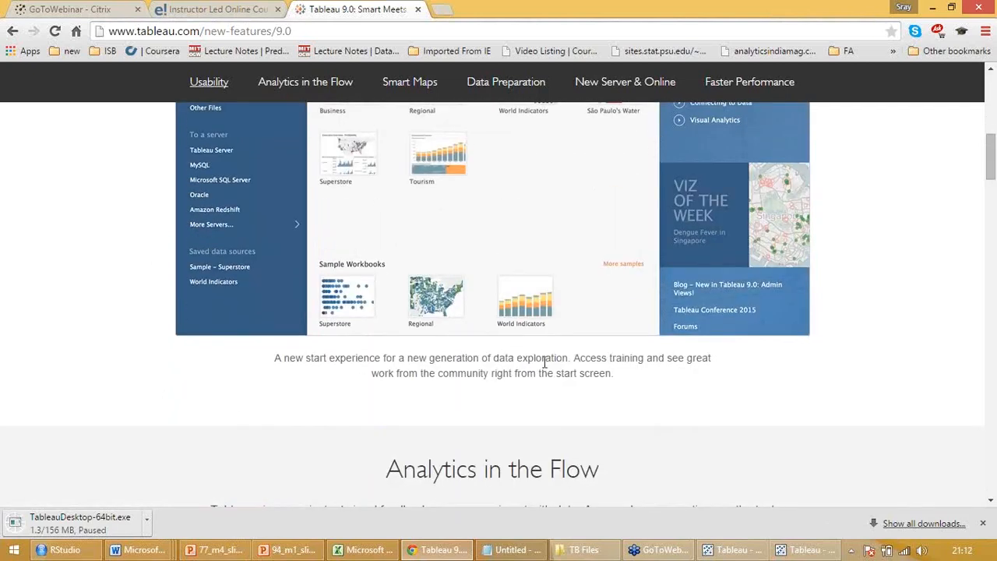
scroll(545, 362, "up", 1)
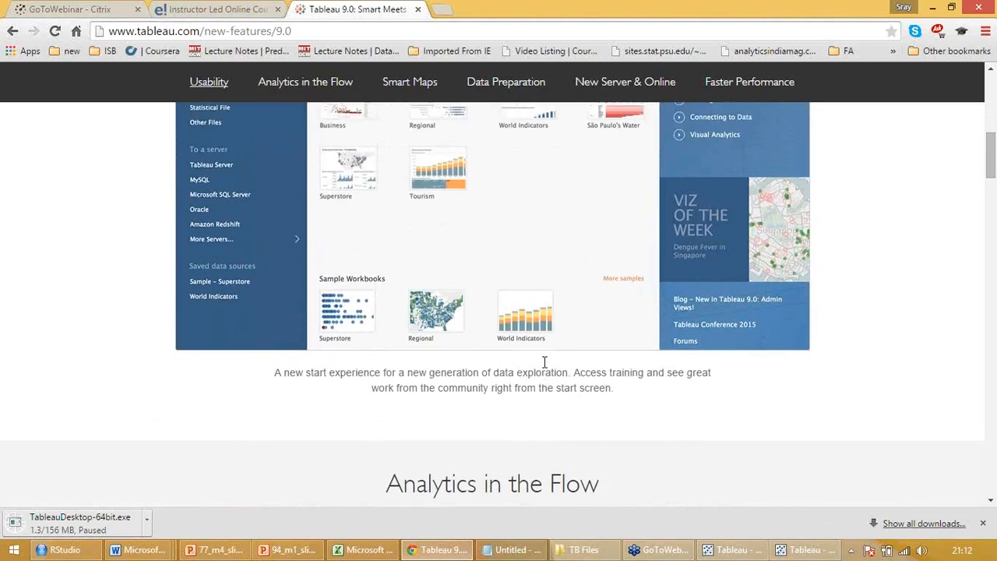
scroll(543, 361, "up", 4)
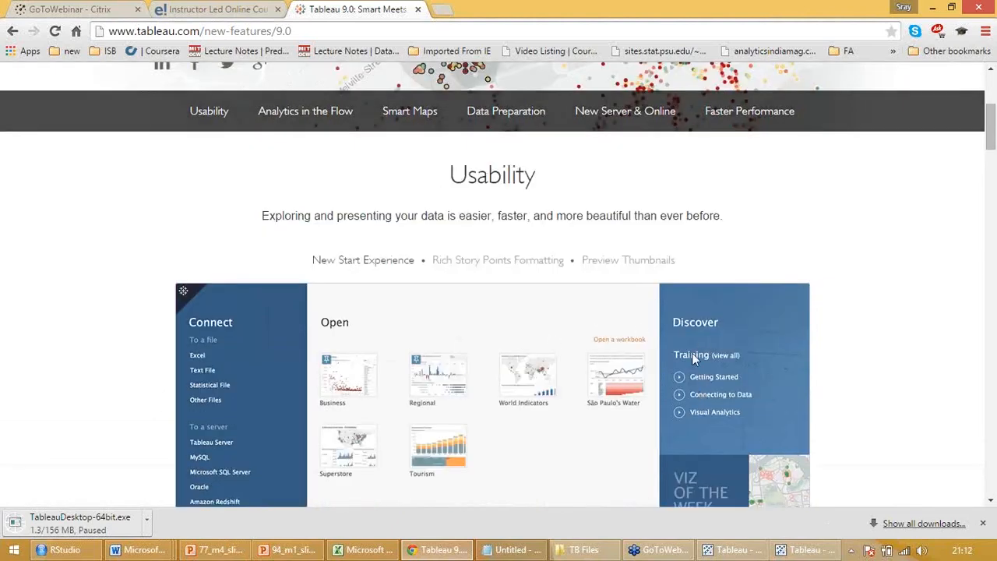
scroll(700, 377, "down", 3)
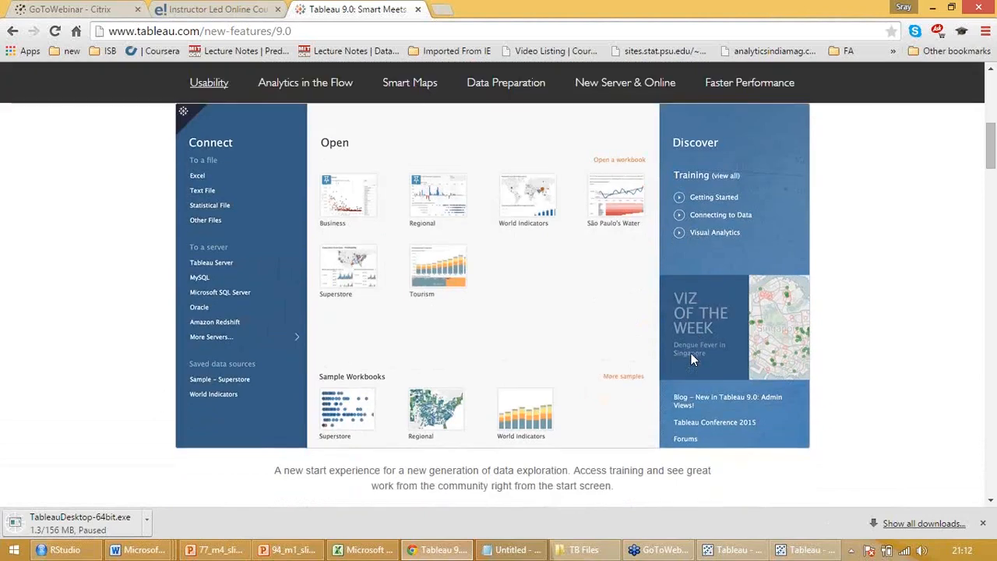
scroll(612, 329, "up", 1)
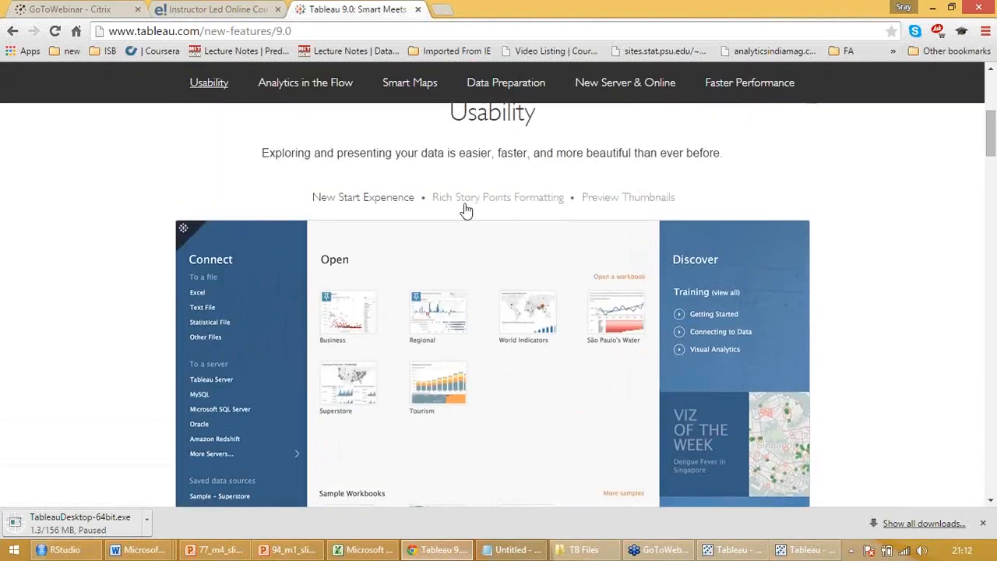
Show the Rich Story Points Formatting example in the Usability section and read its description
left_click(465, 196)
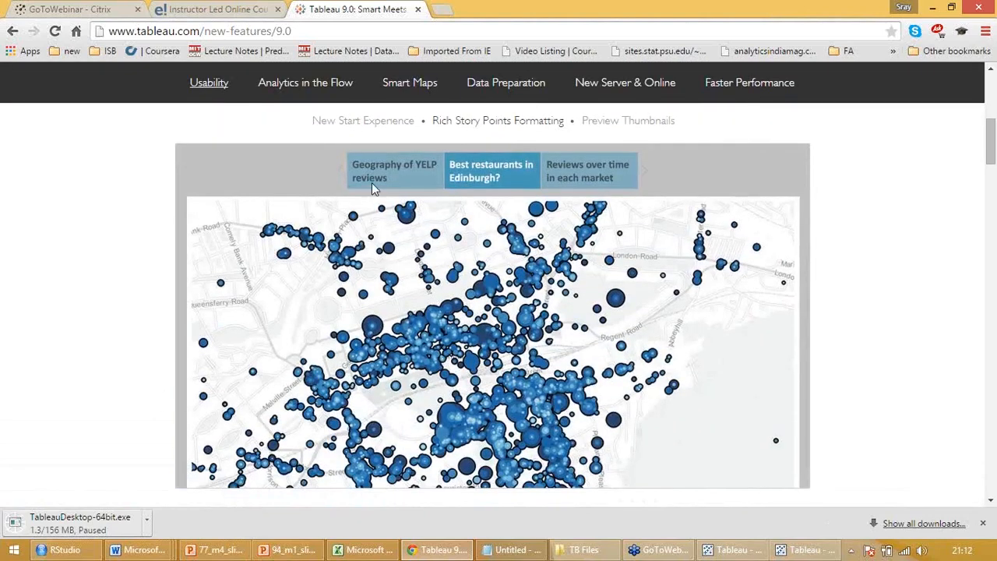
scroll(488, 288, "down", 2)
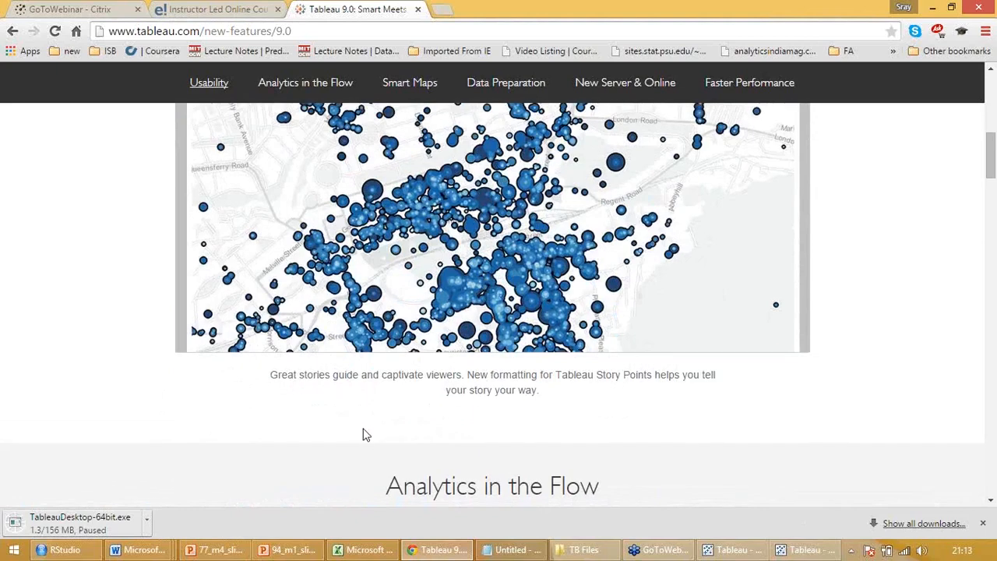
scroll(525, 312, "down", 5)
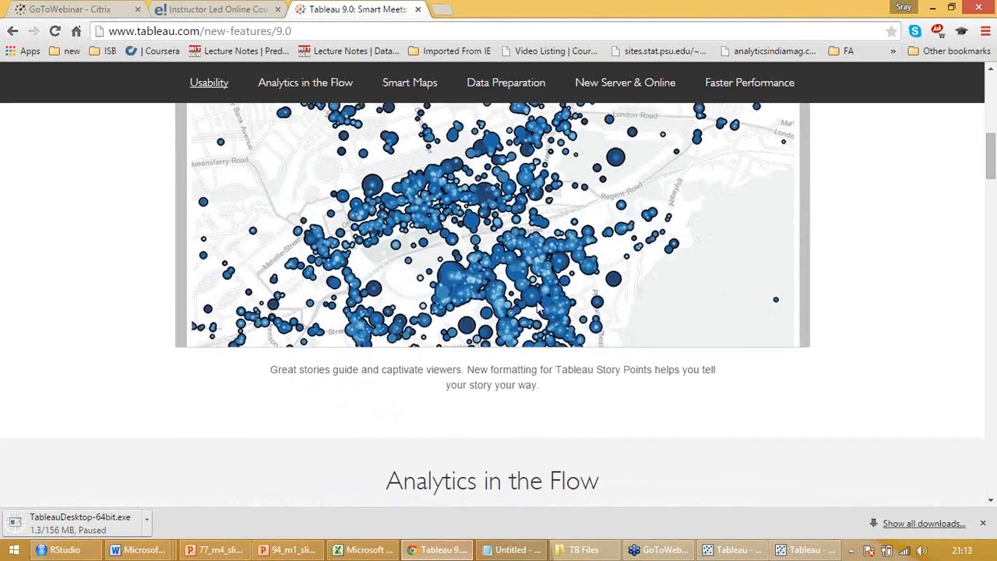
Examine the Analytics Pane and Instant Analytics demos in the Analytics in the Flow section
scroll(530, 307, "down", 1)
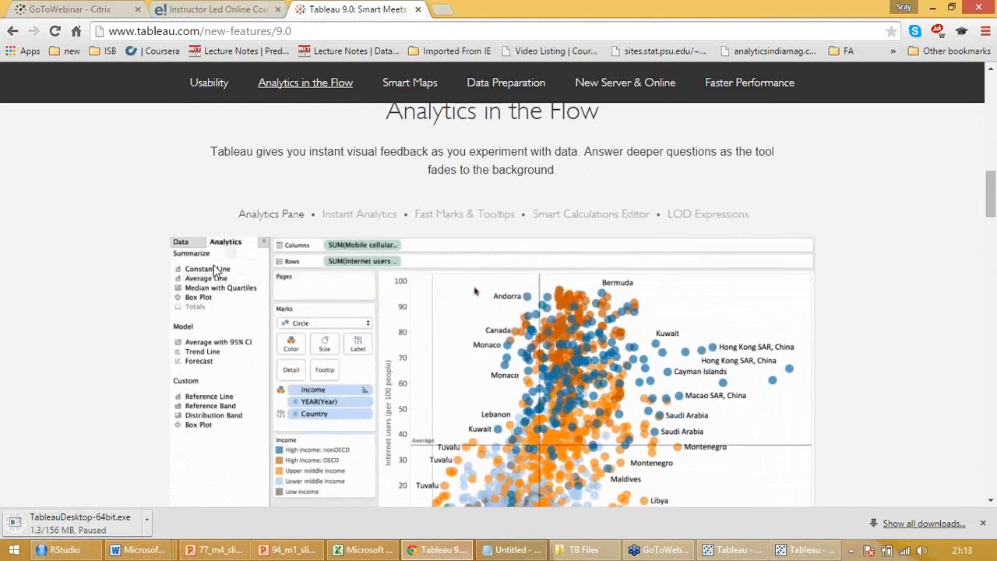
scroll(215, 270, "down", 3)
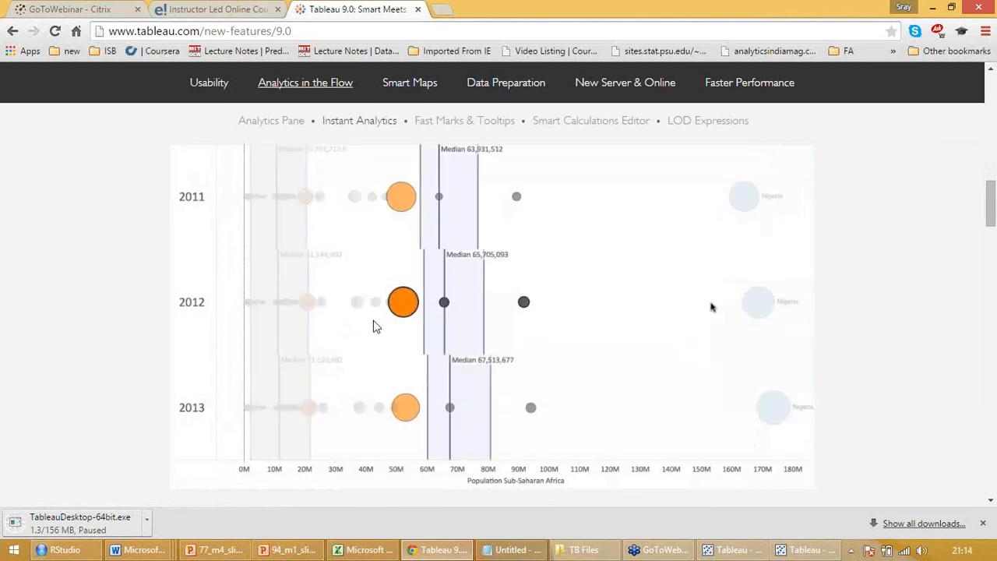
scroll(375, 328, "up", 2)
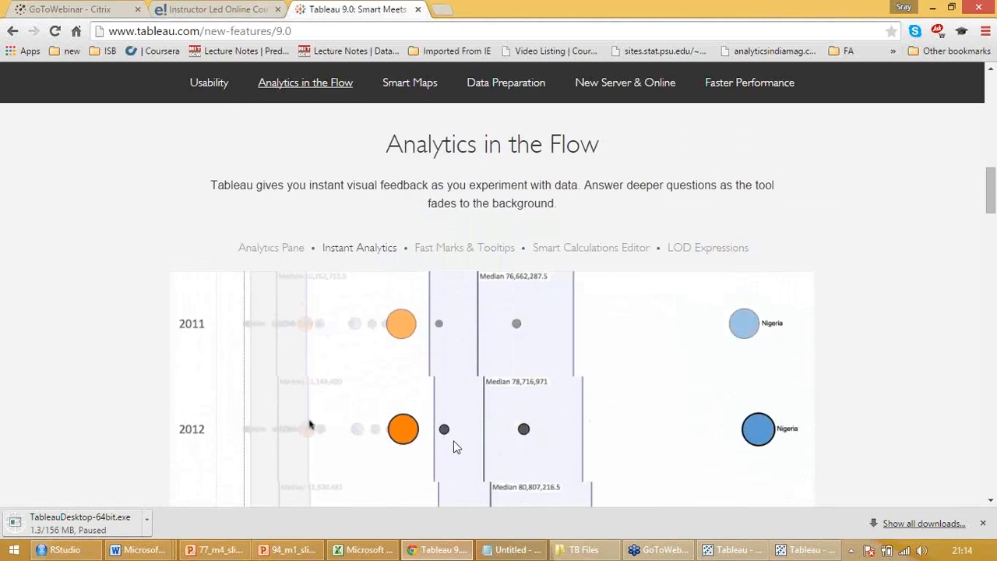
scroll(479, 471, "down", 2)
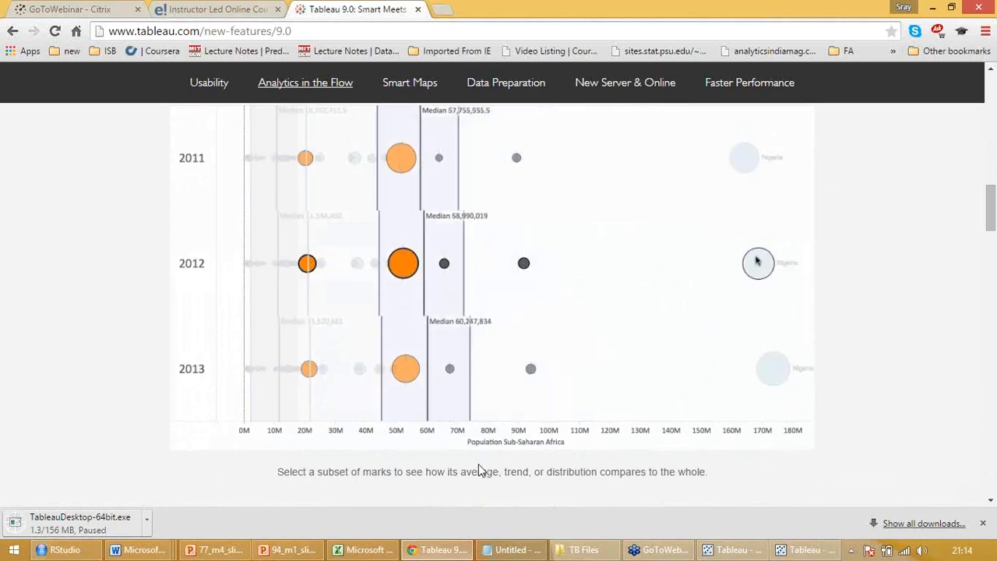
scroll(479, 471, "up", 2)
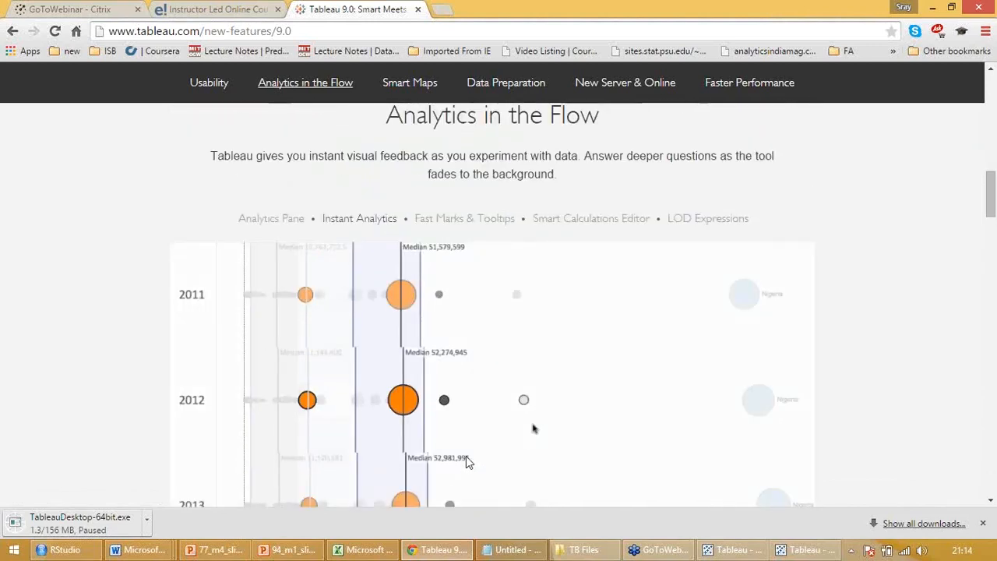
Show the Fast Marks & Tooltips demo in the Analytics in the Flow section
left_click(450, 221)
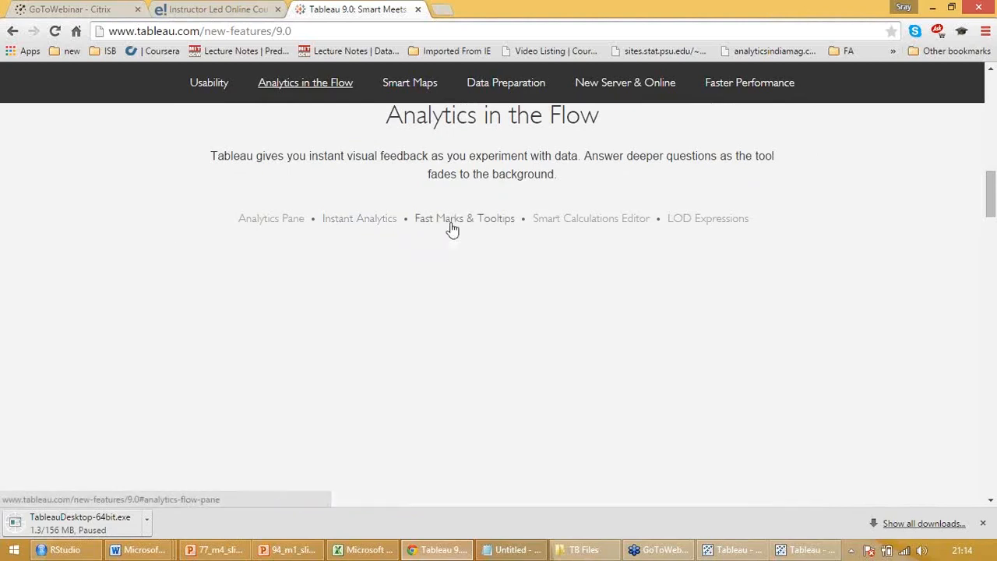
scroll(453, 228, "down", 1)
scroll(454, 228, "down", 1)
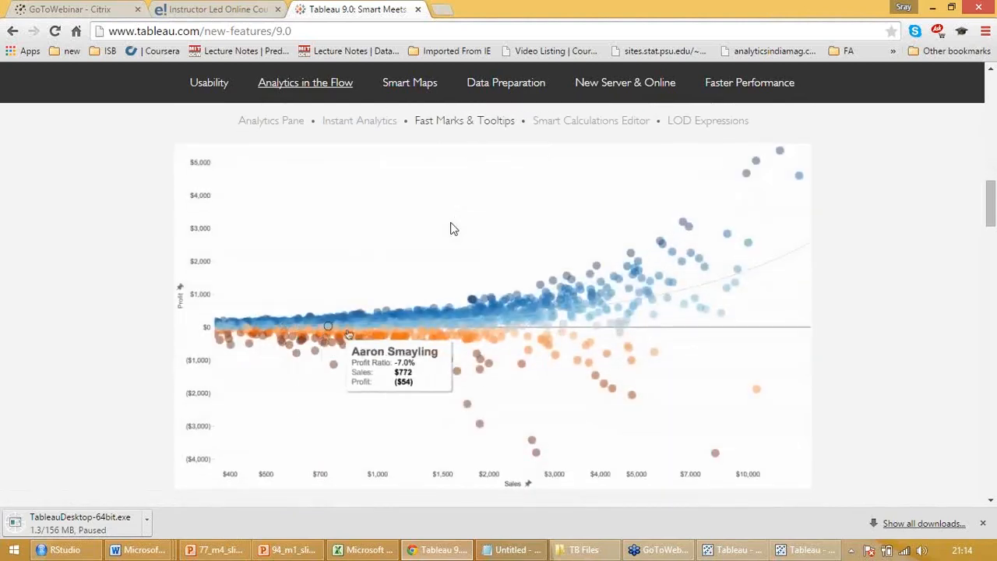
Examine the Smart Calculations Editor and LOD Expressions demos in the Analytics in the Flow section
scroll(451, 225, "up", 1)
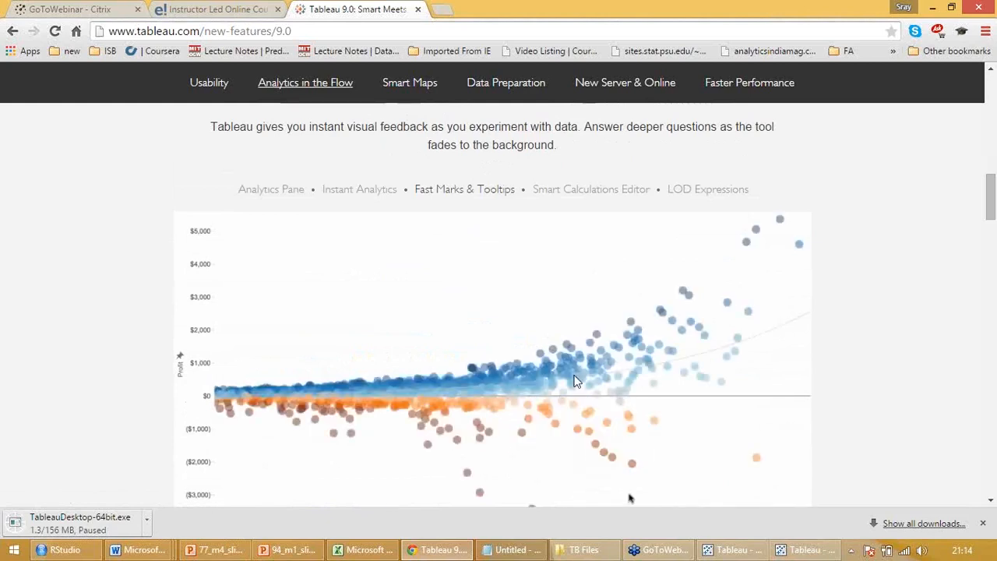
left_click(582, 190)
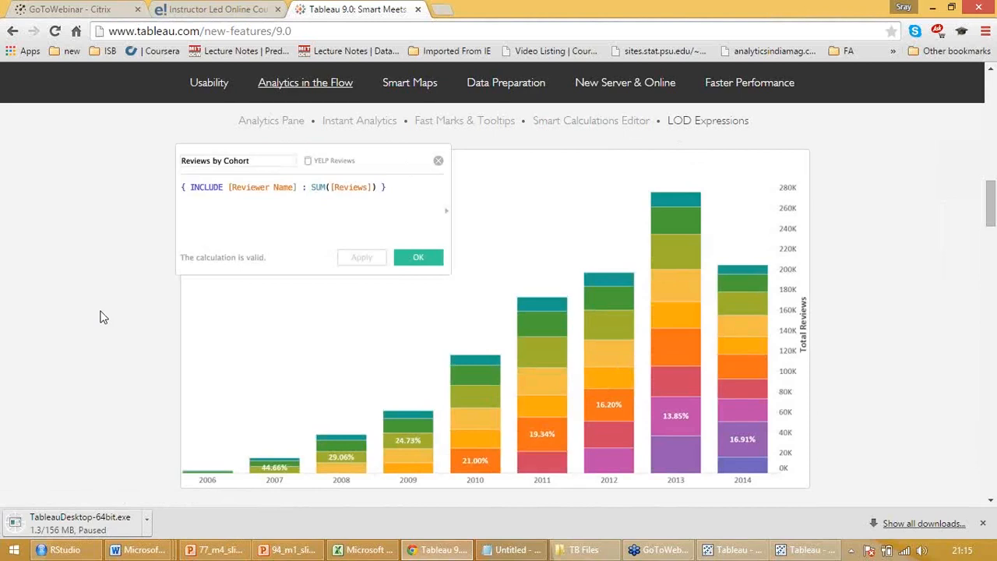
scroll(444, 389, "down", 1)
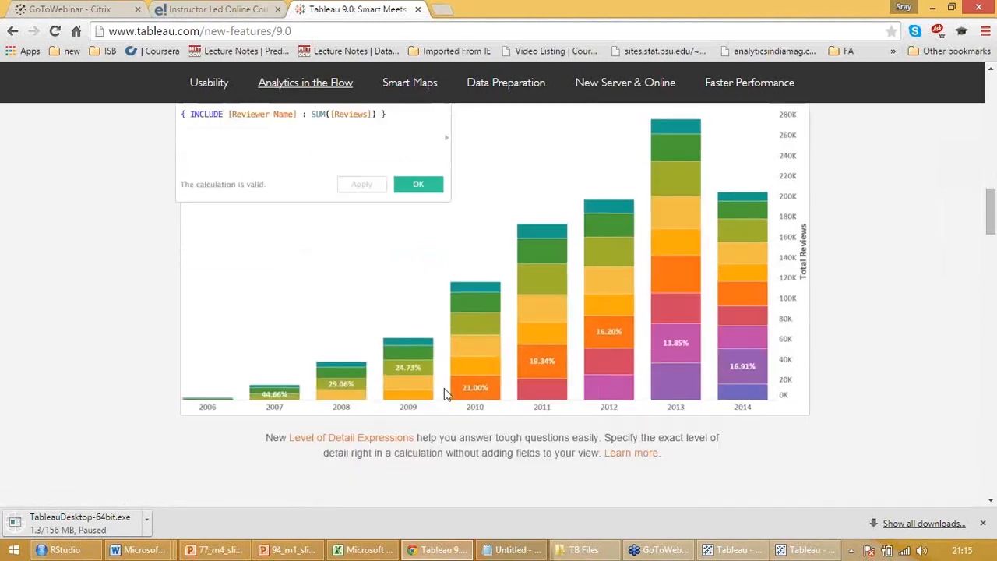
Return to the Usability section and show the Preview Thumbnails example
scroll(444, 388, "up", 5)
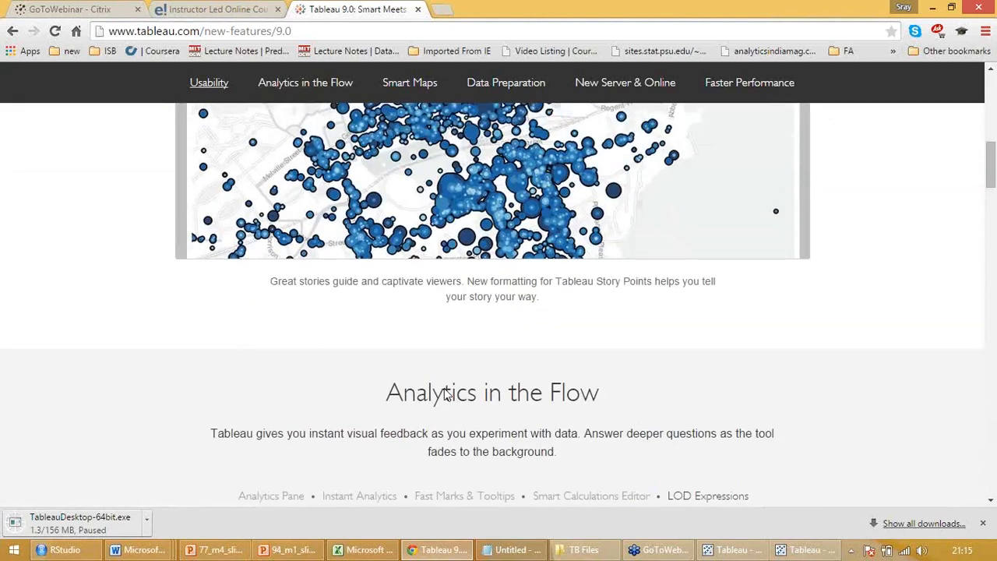
scroll(446, 396, "up", 3)
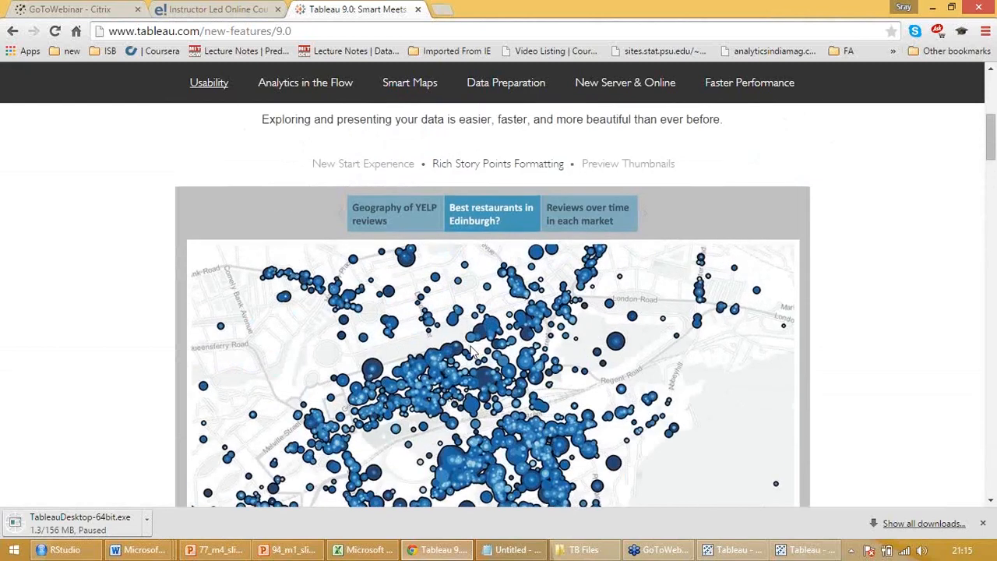
left_click(630, 165)
scroll(413, 257, "down", 1)
Show the New Start Experience preview in the Usability section again
scroll(413, 257, "up", 2)
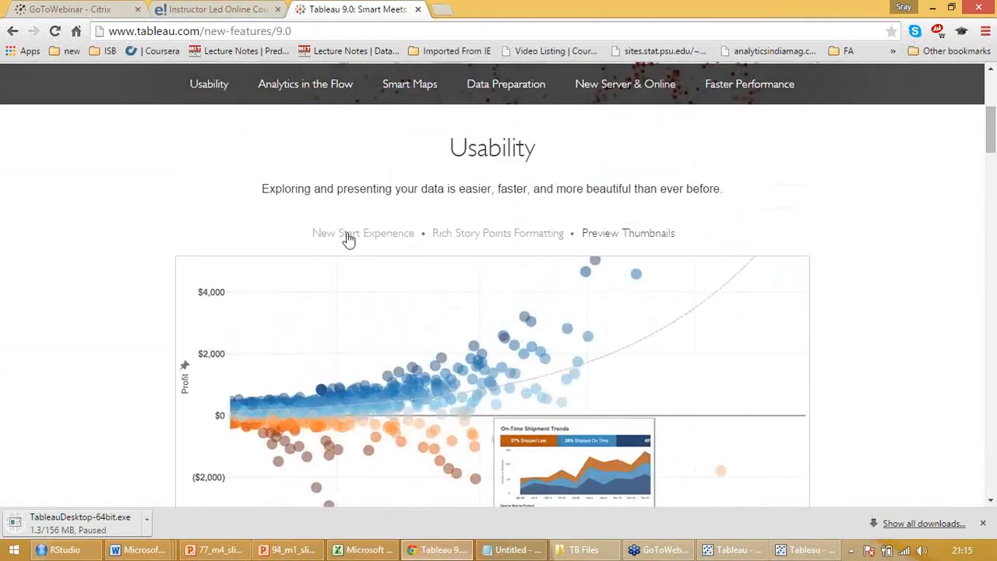
left_click(340, 233)
scroll(340, 235, "down", 1)
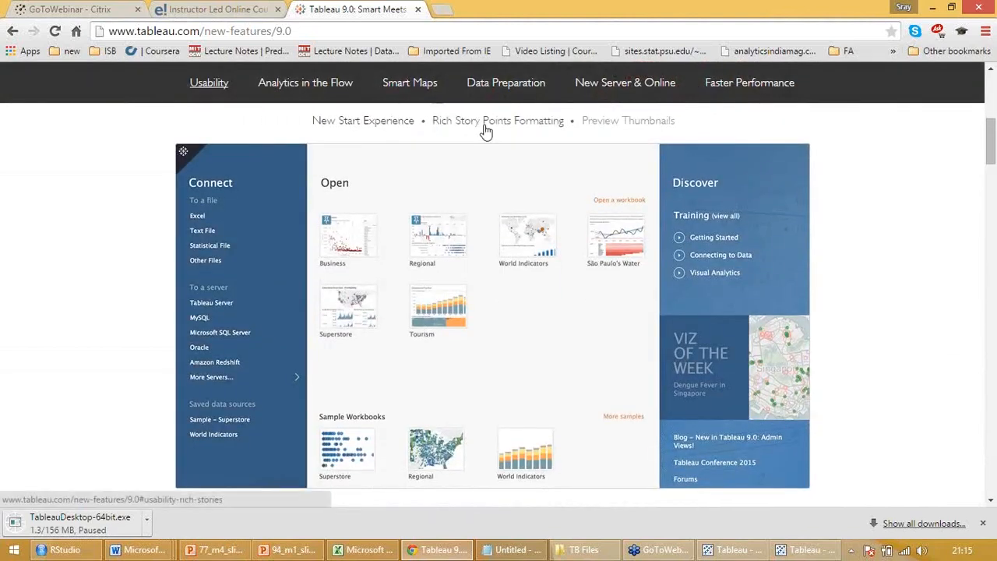
Compare the Rich Story Points Formatting example with the Preview Thumbnails example in the Usability section
left_click(485, 127)
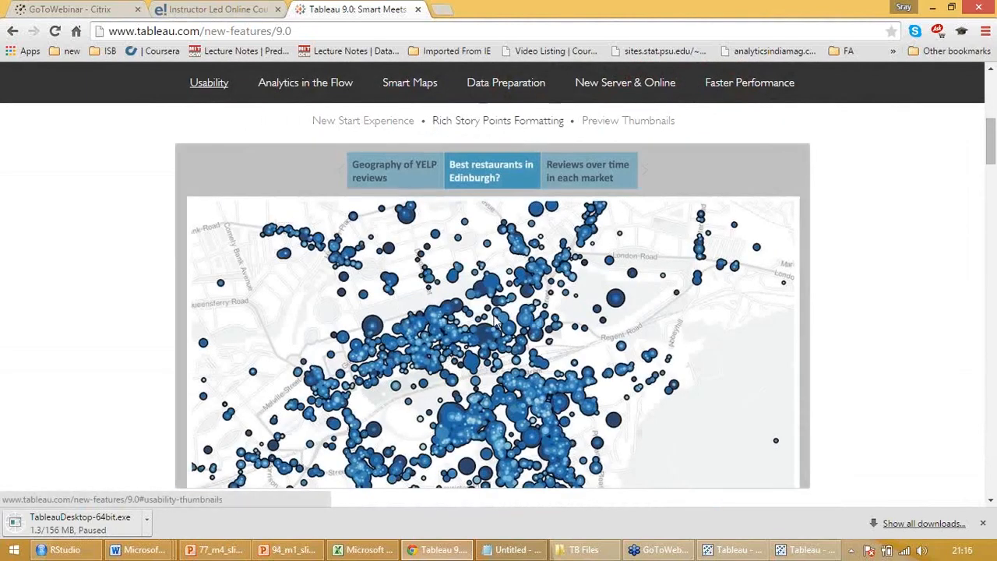
scroll(496, 322, "down", 2)
scroll(495, 323, "up", 3)
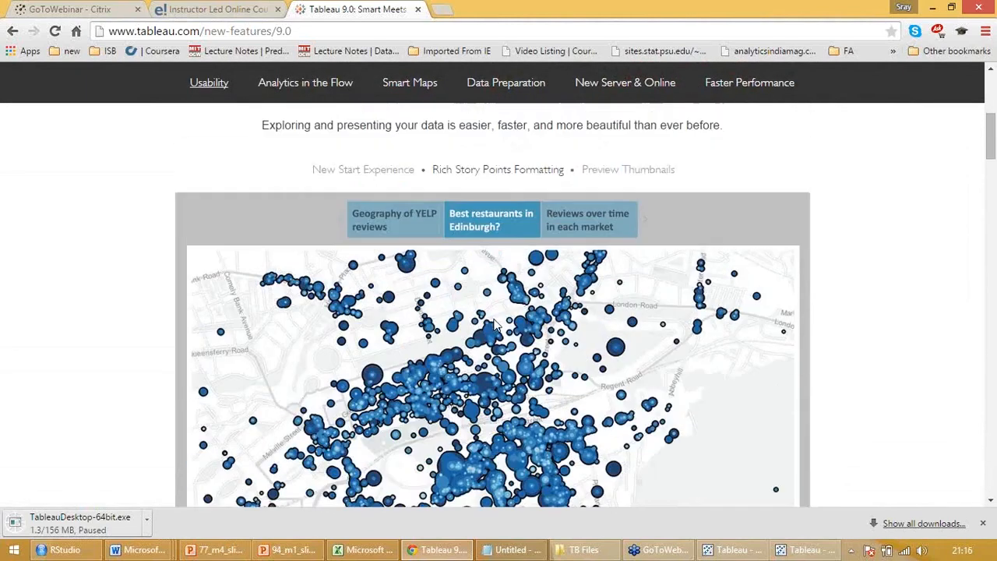
left_click(619, 173)
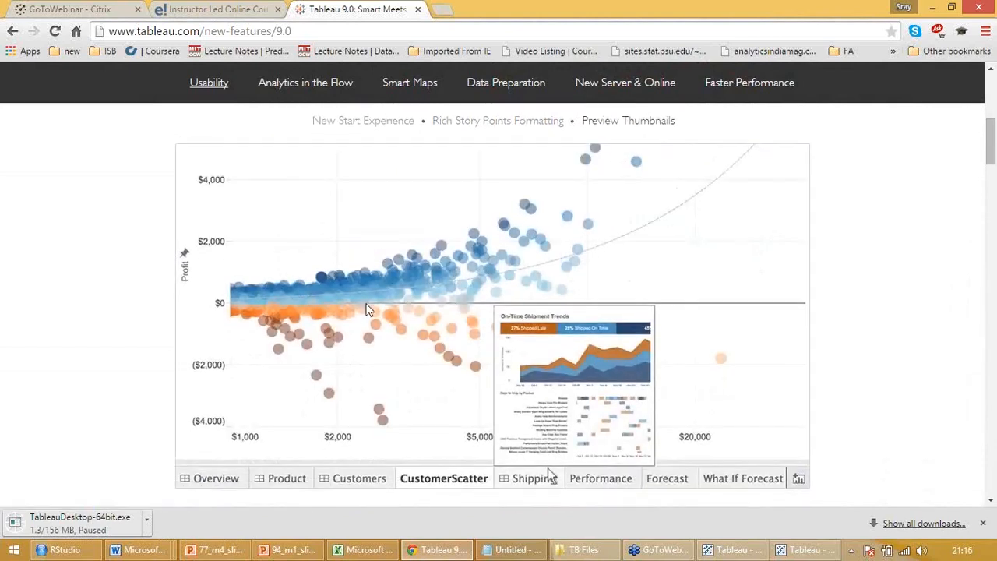
key("super+c")
key("super")
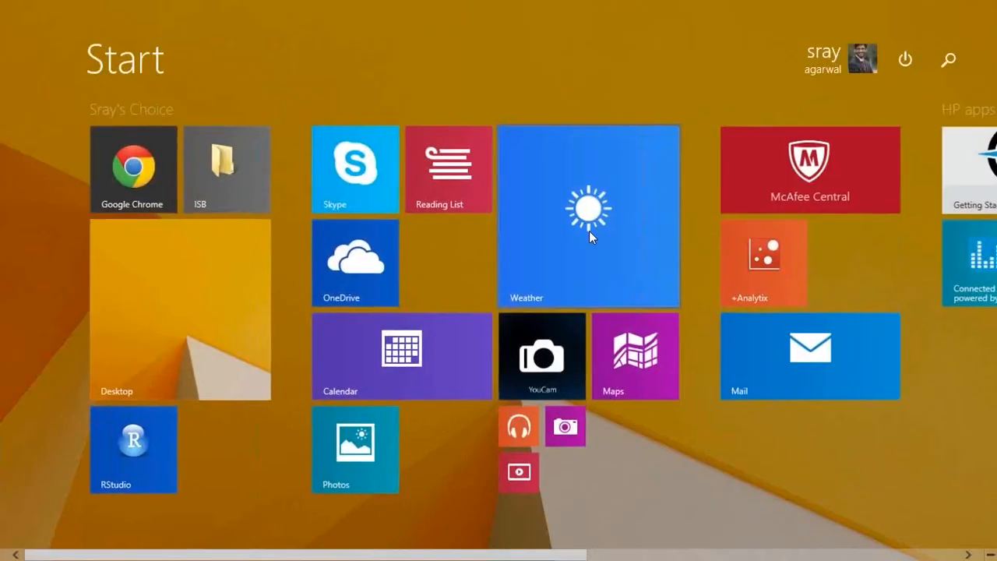
left_click(172, 321)
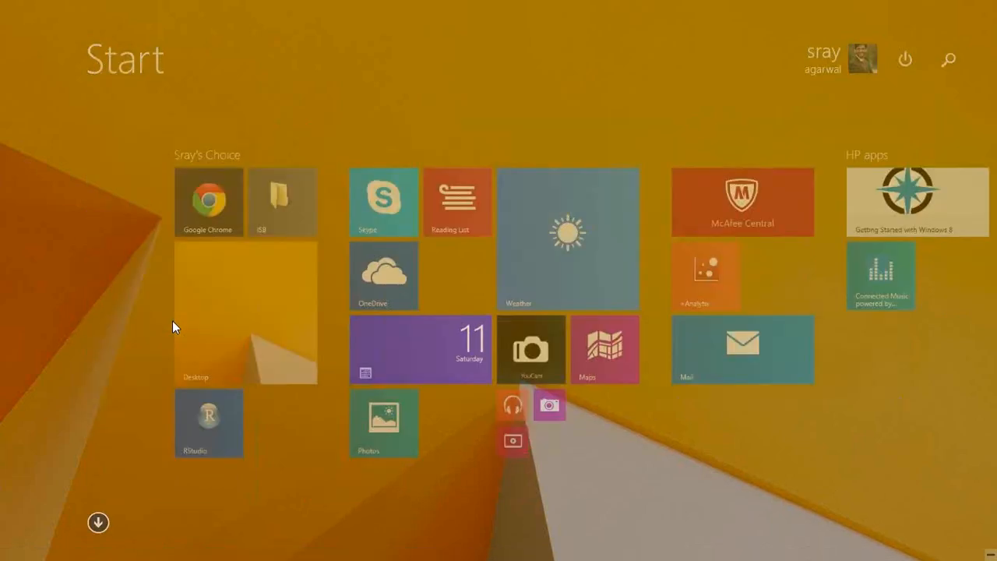
Examine the Geographic Search and Fast Navigation & Selection demos in the Smart Maps section
scroll(323, 496, "down", 1)
scroll(501, 339, "down", 10)
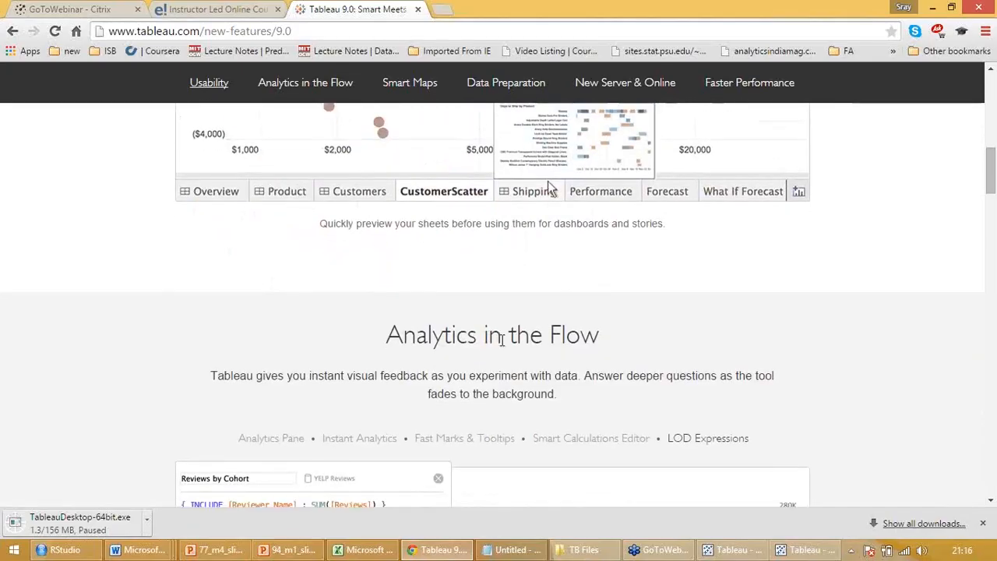
scroll(400, 285, "down", 2)
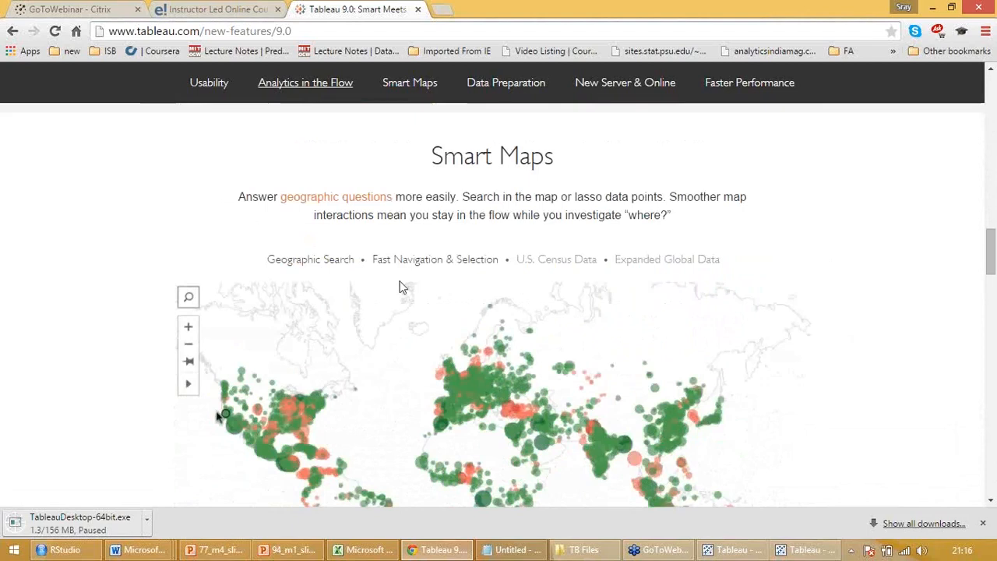
left_click(305, 224)
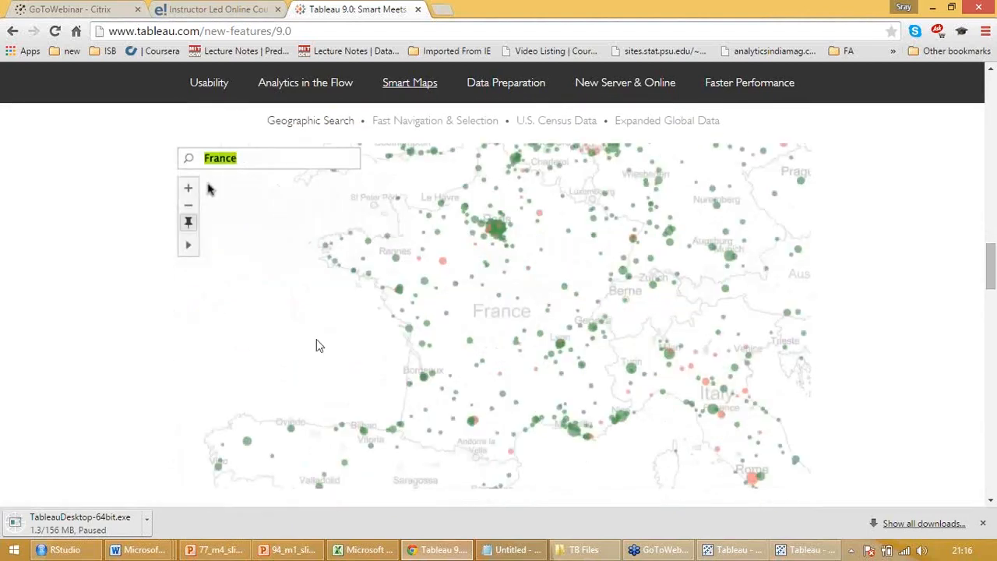
scroll(507, 284, "up", 1)
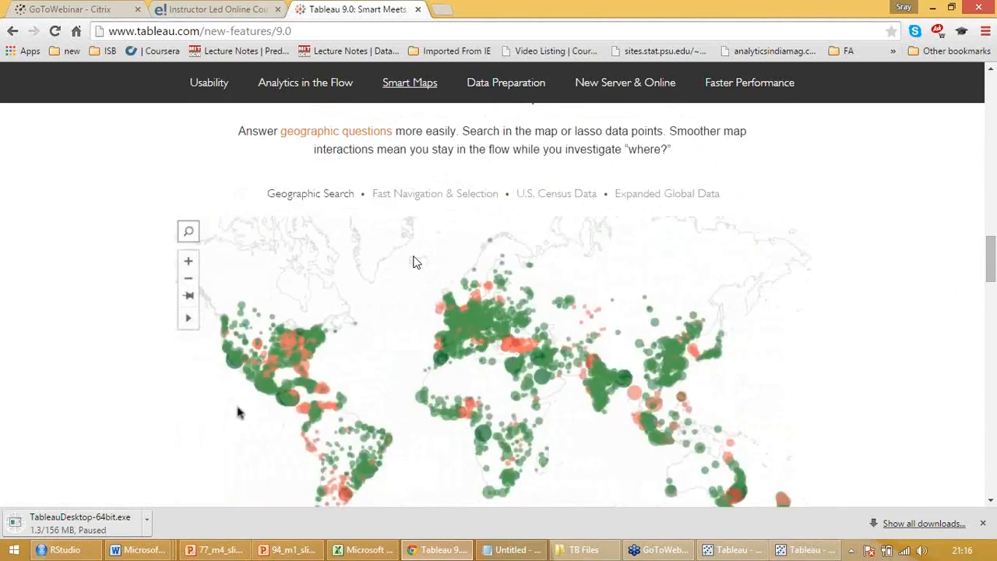
left_click(423, 194)
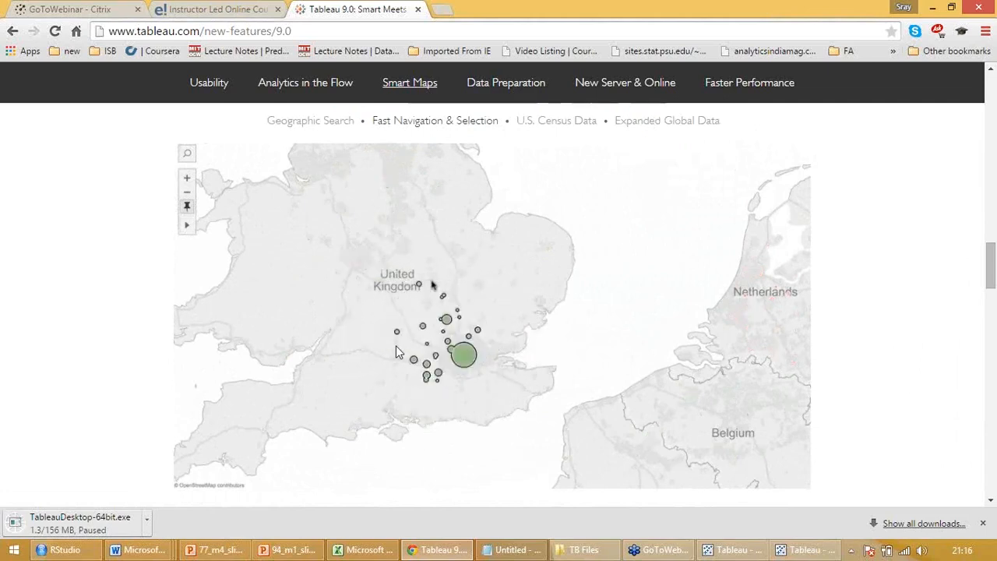
Show the U.S. Census Data and Expanded Global Data maps in the Smart Maps section and read the latter's description
scroll(396, 349, "up", 1)
left_click(547, 170)
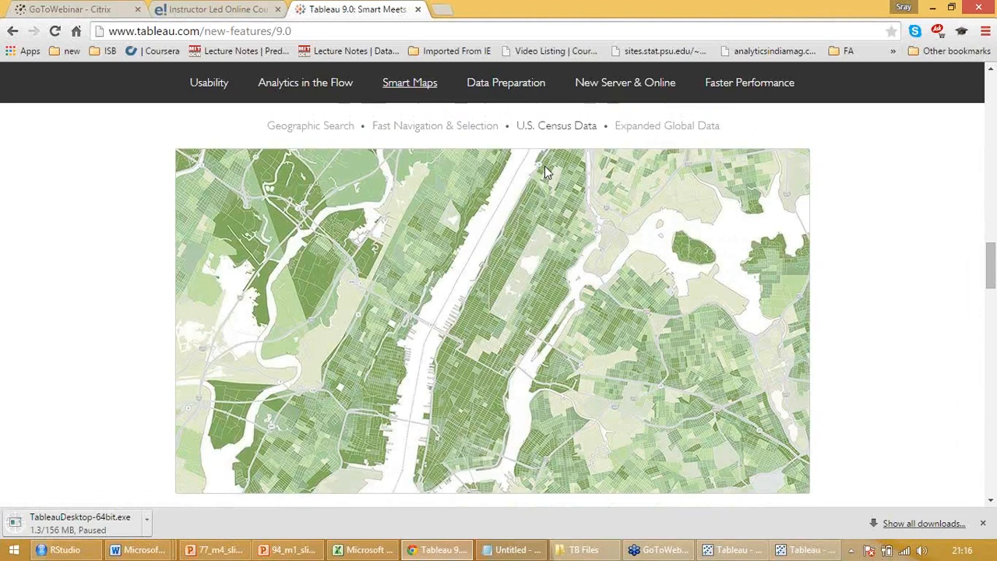
scroll(545, 172, "up", 1)
left_click(659, 192)
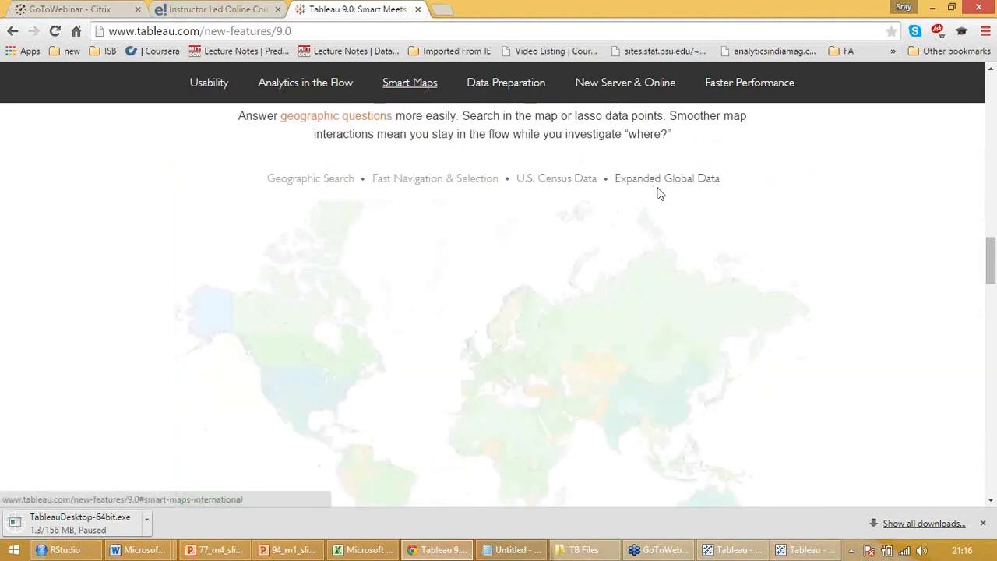
scroll(657, 193, "up", 1)
scroll(660, 194, "down", 5)
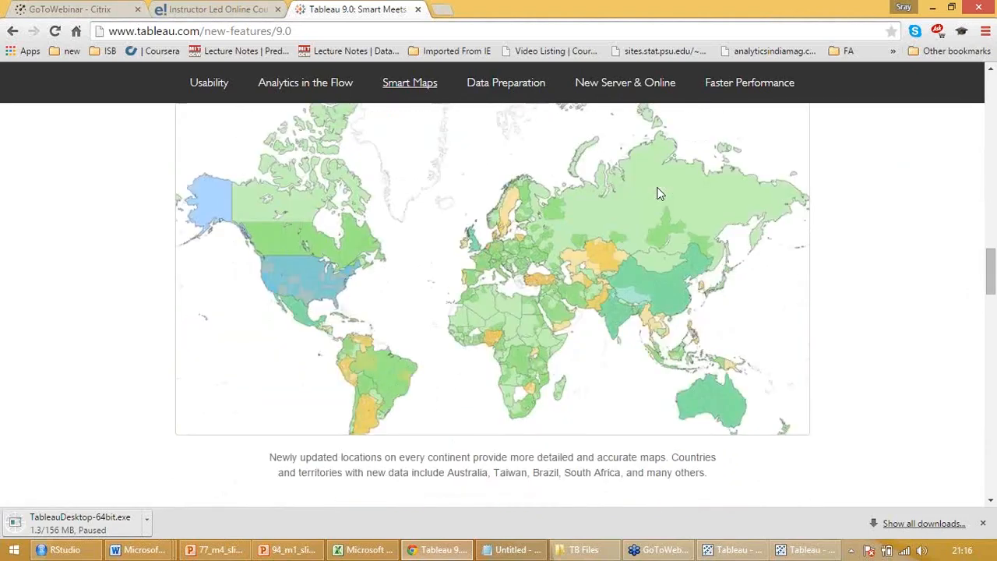
Examine the Pivot & Split and Data Interpreter demos in the Data Preparation section
scroll(654, 199, "down", 1)
scroll(655, 238, "down", 2)
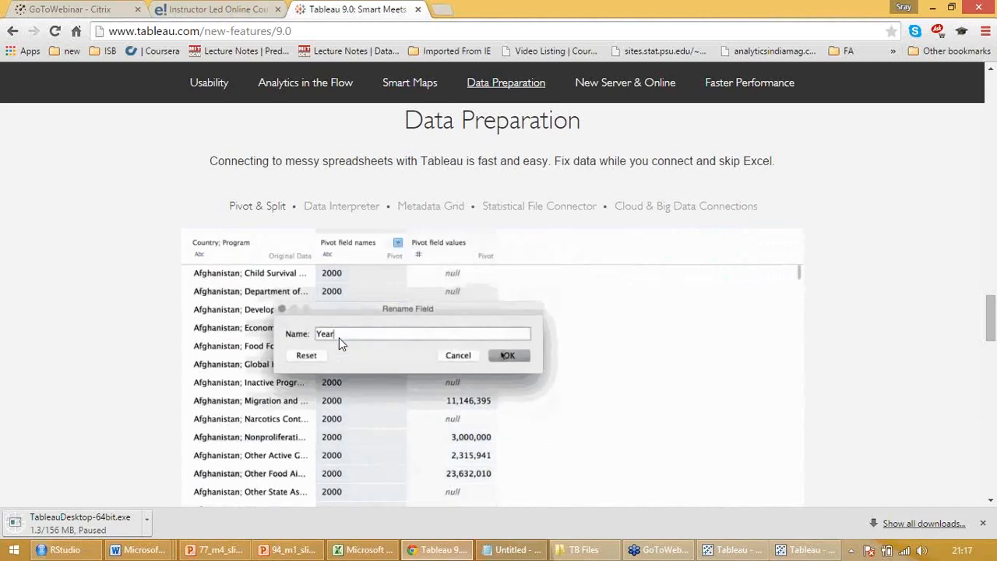
left_click(327, 207)
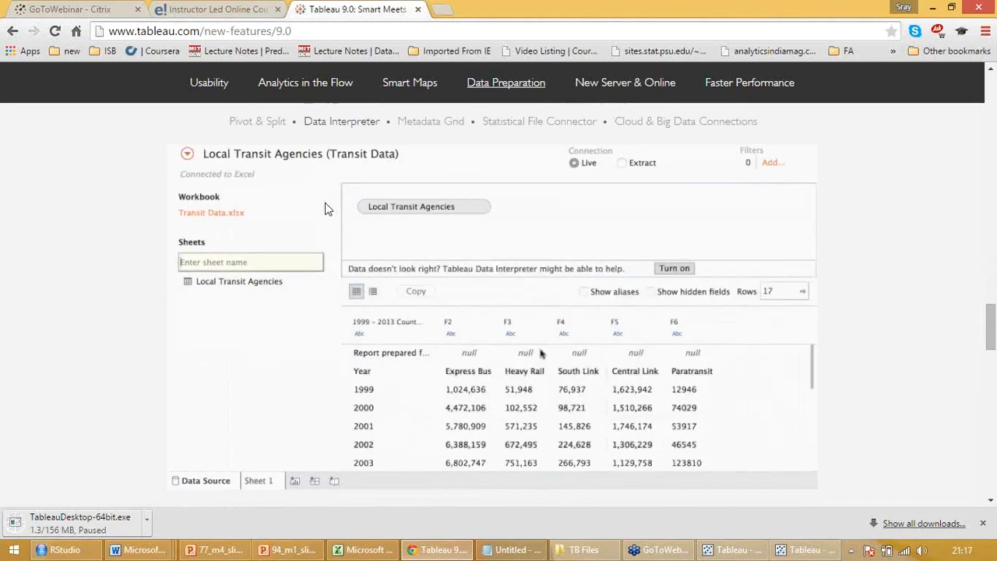
scroll(325, 209, "down", 2)
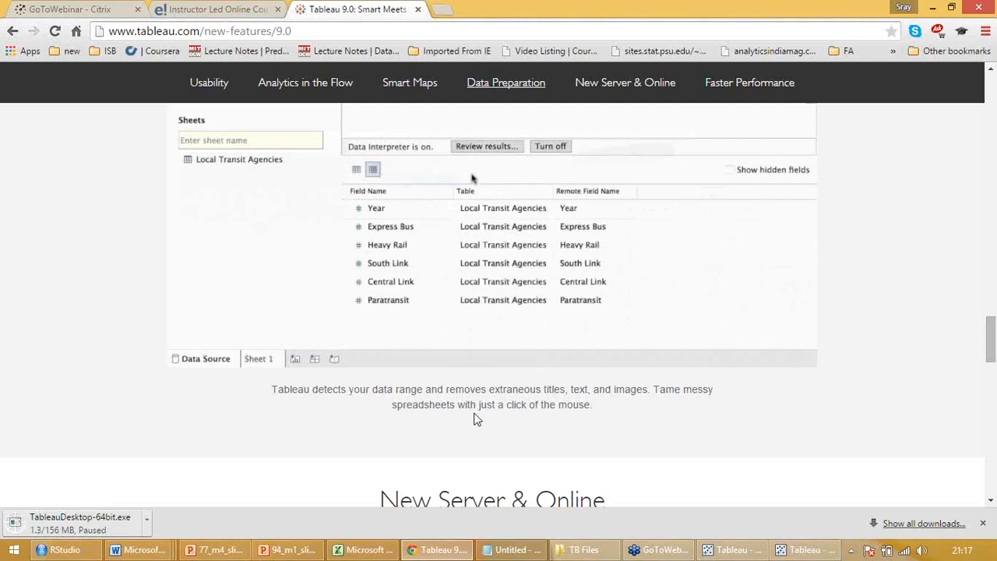
Show the Metadata Grid example in the Data Preparation section and read its description
scroll(476, 420, "up", 2)
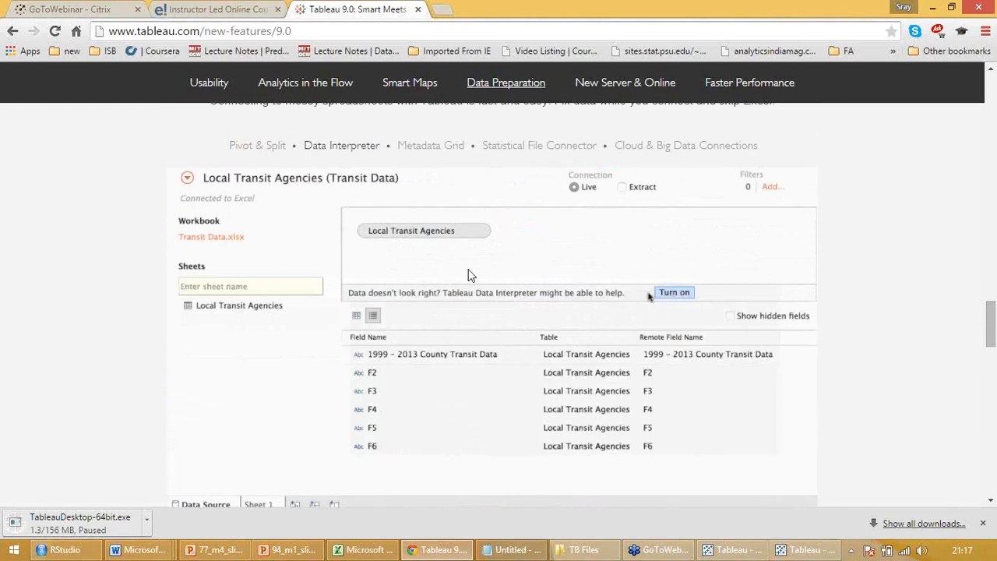
left_click(427, 145)
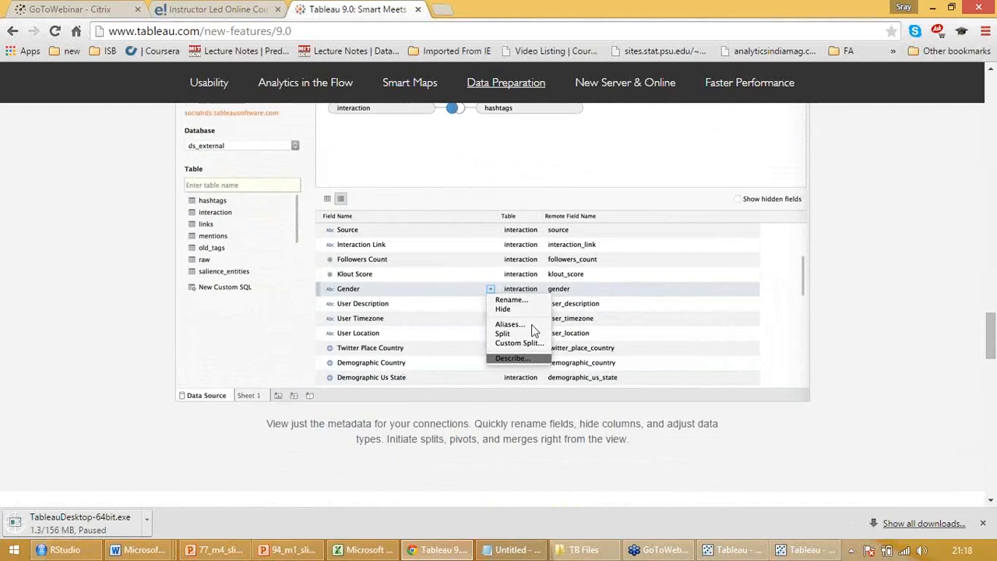
scroll(512, 316, "up", 1)
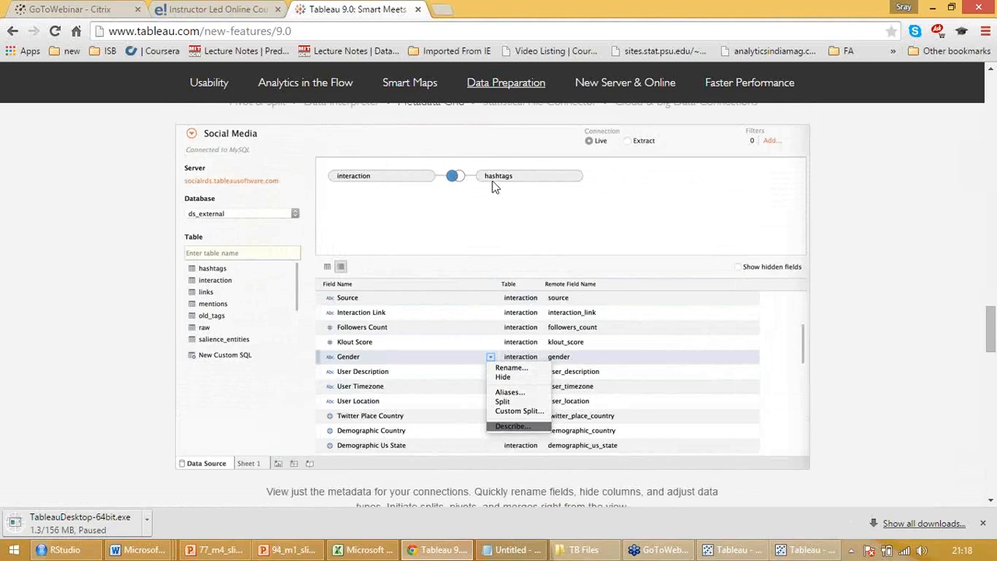
Show the Statistical File Connector example in the Data Preparation section and read which data files it opens
scroll(549, 201, "up", 1)
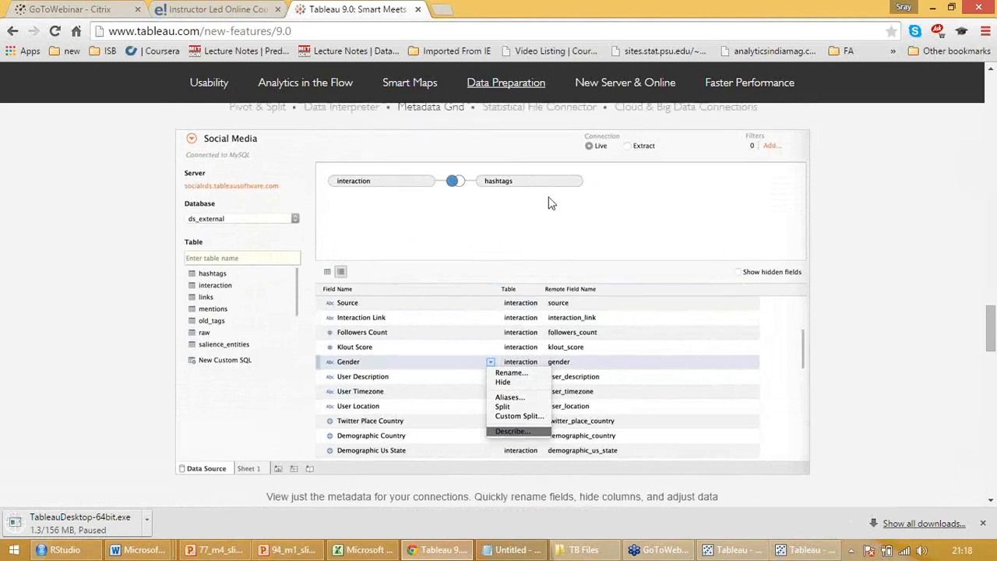
scroll(551, 206, "up", 3)
left_click(558, 242)
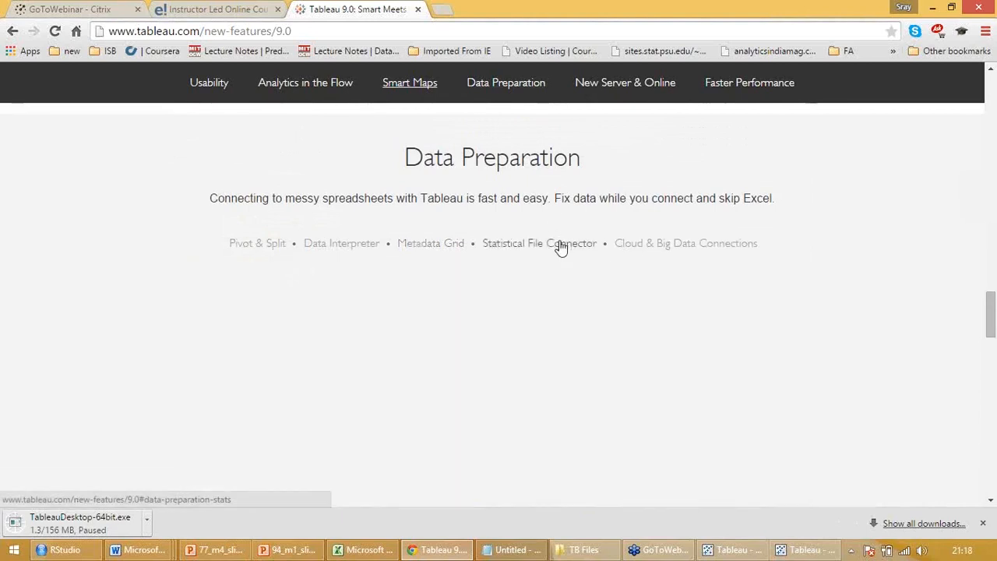
scroll(351, 322, "down", 2)
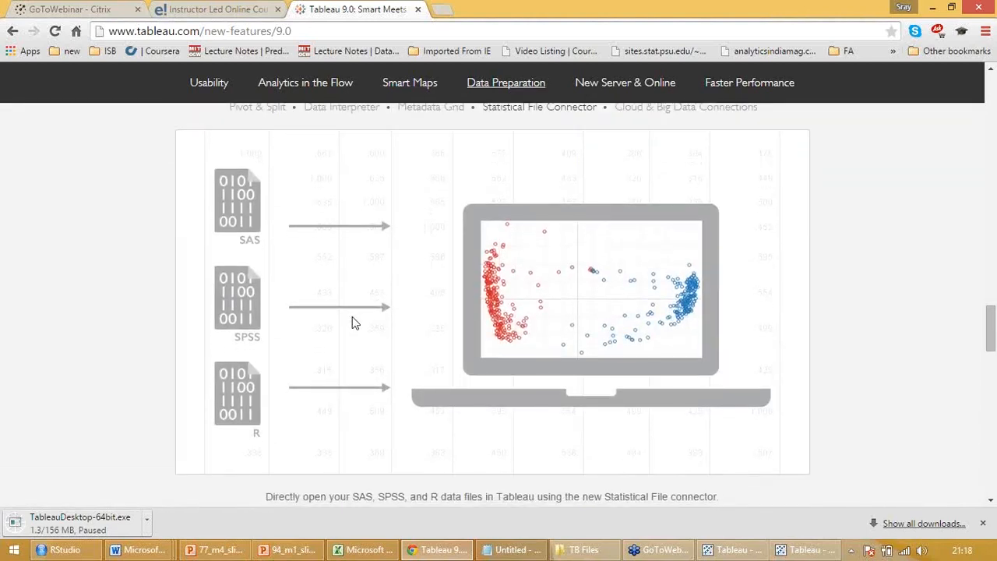
scroll(353, 320, "up", 1)
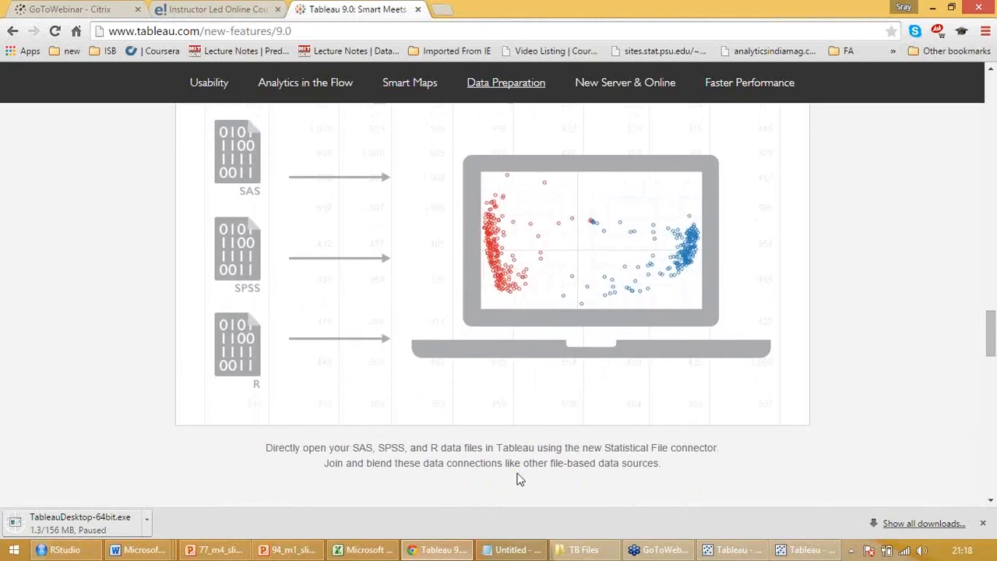
Show the Cloud & Big Data Connections overview in the Data Preparation section
scroll(520, 479, "up", 1)
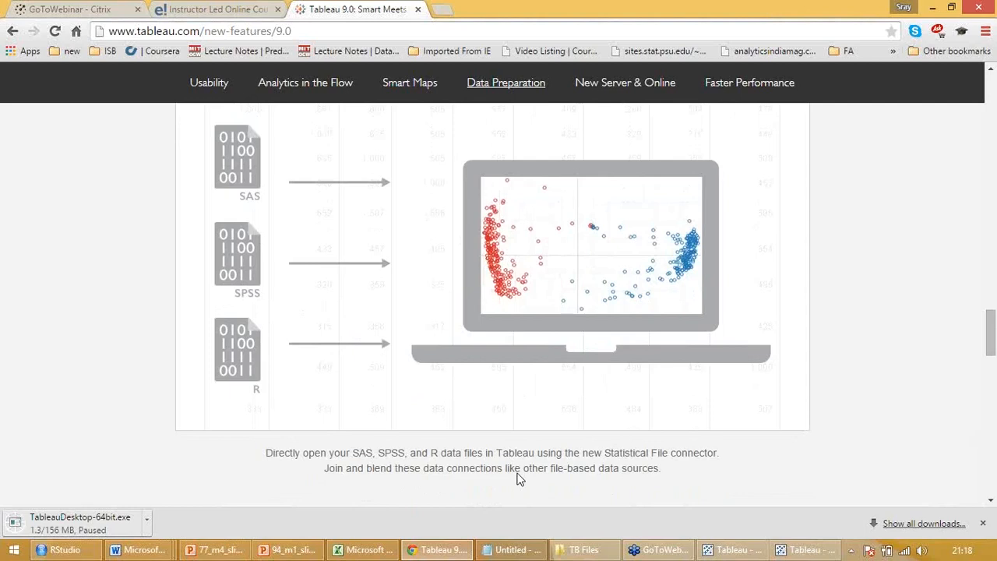
scroll(521, 480, "up", 4)
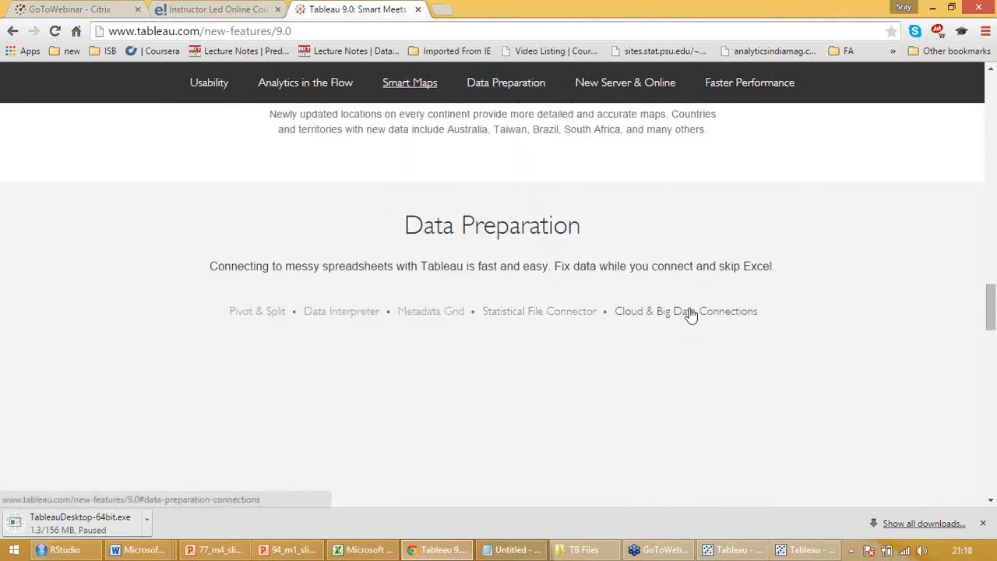
left_click(691, 313)
key("super+c")
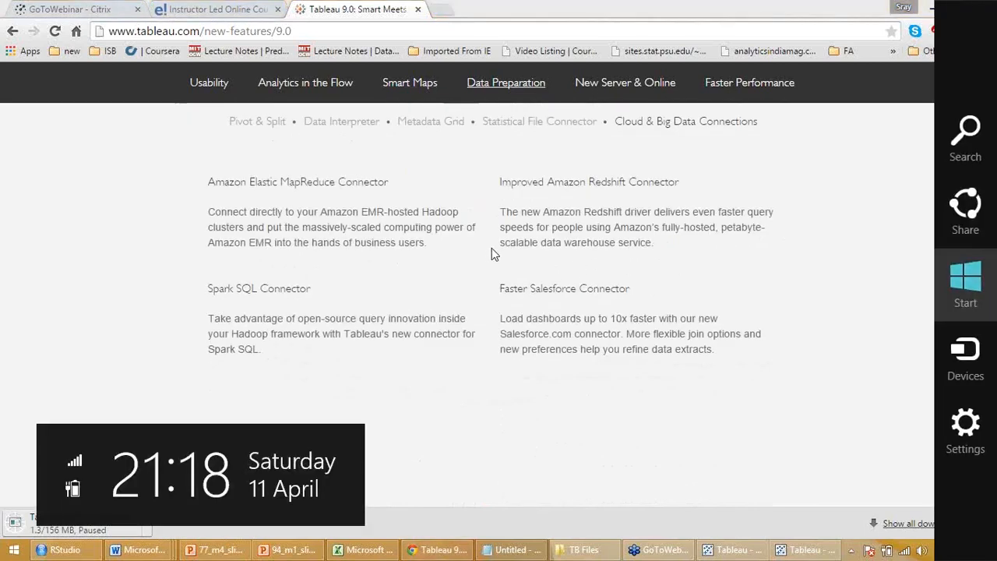
Look over the New Server & Online and Faster Performance sections and return to the start of the page
scroll(536, 223, "down", 5)
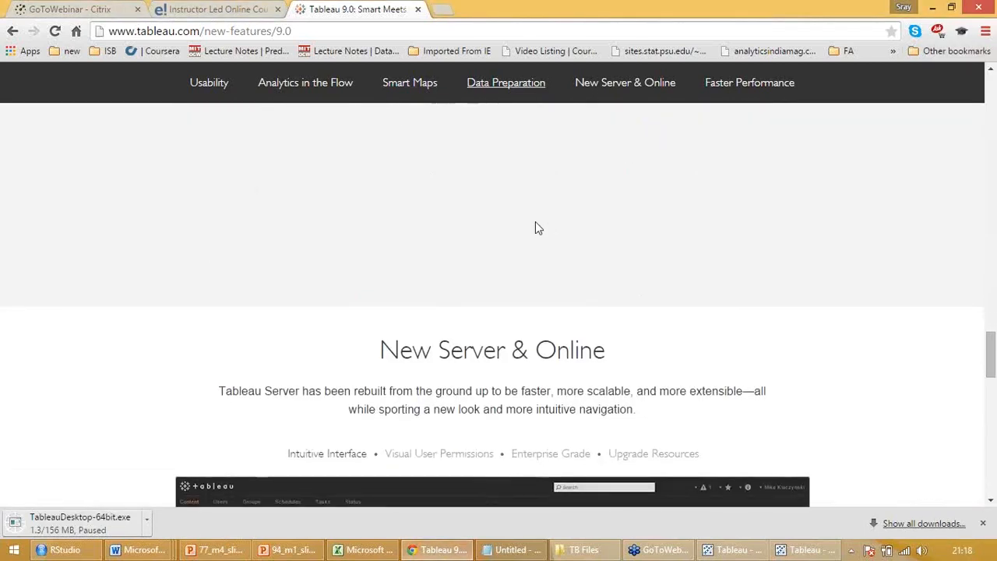
scroll(529, 226, "down", 2)
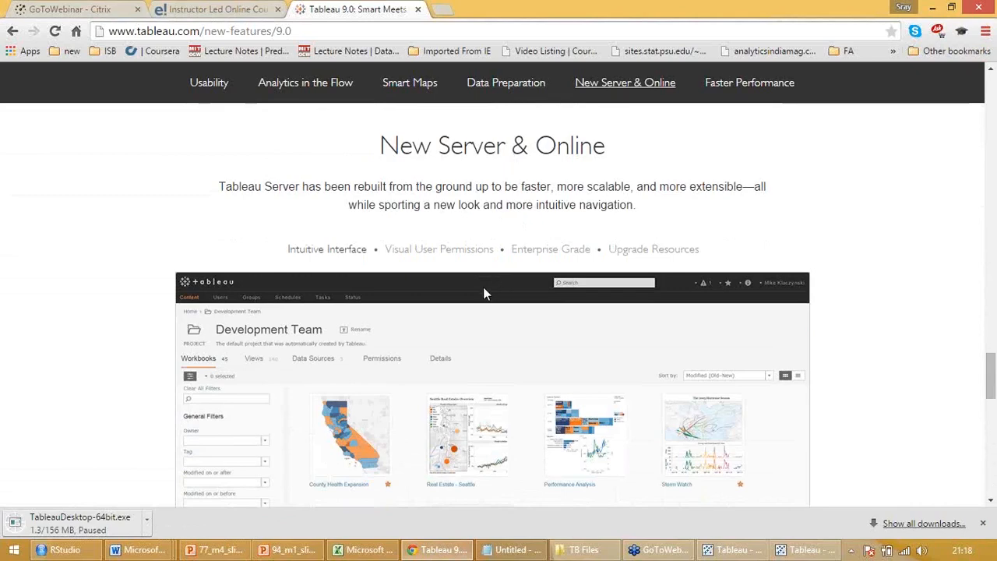
scroll(467, 304, "down", 1)
scroll(458, 320, "down", 10)
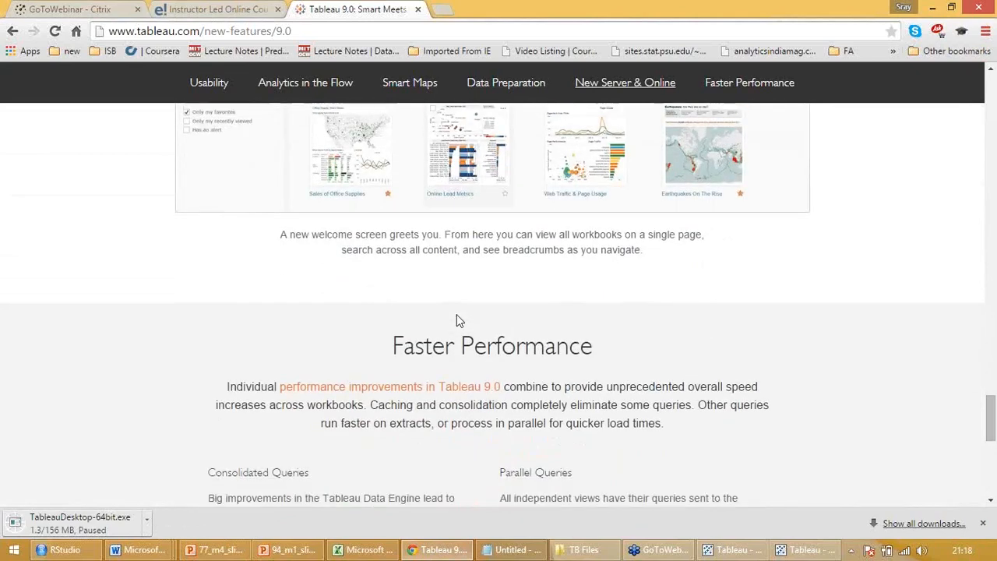
scroll(458, 320, "up", 20)
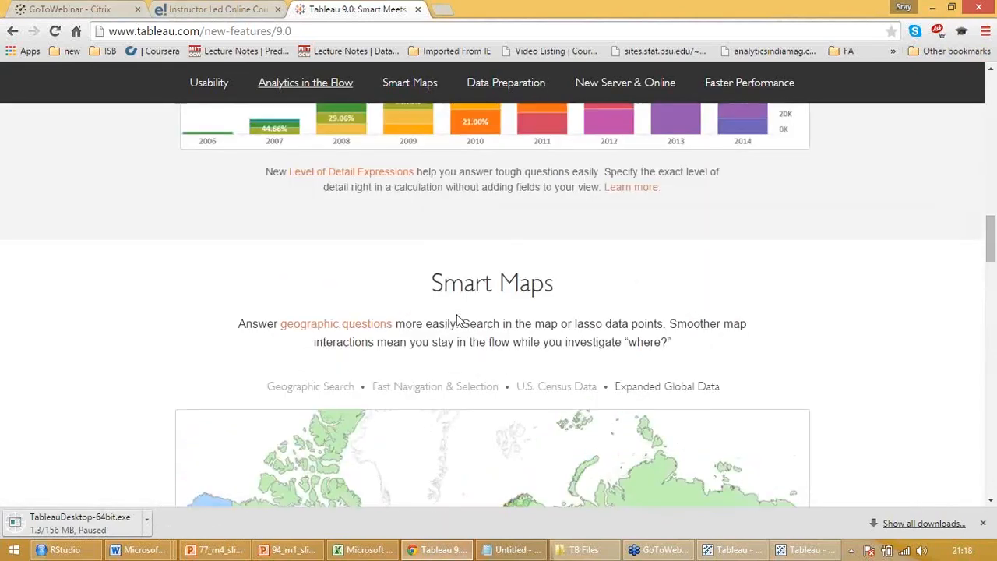
scroll(457, 317, "up", 15)
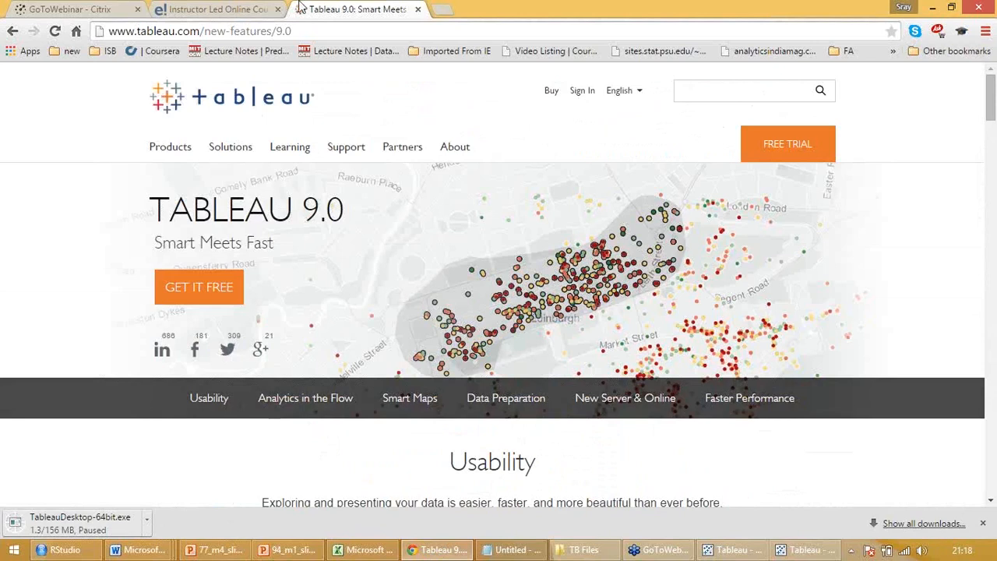
Switch to the Day 1 workbook in Tableau, glance at Sheet 2 and return to the stacked bar chart on Sheet 1
left_click(733, 551)
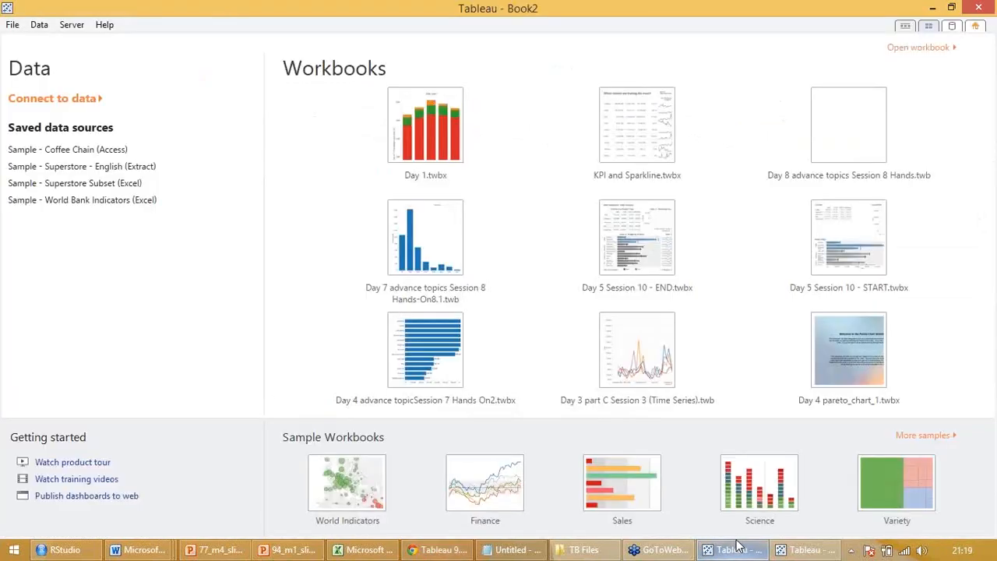
left_click(809, 550)
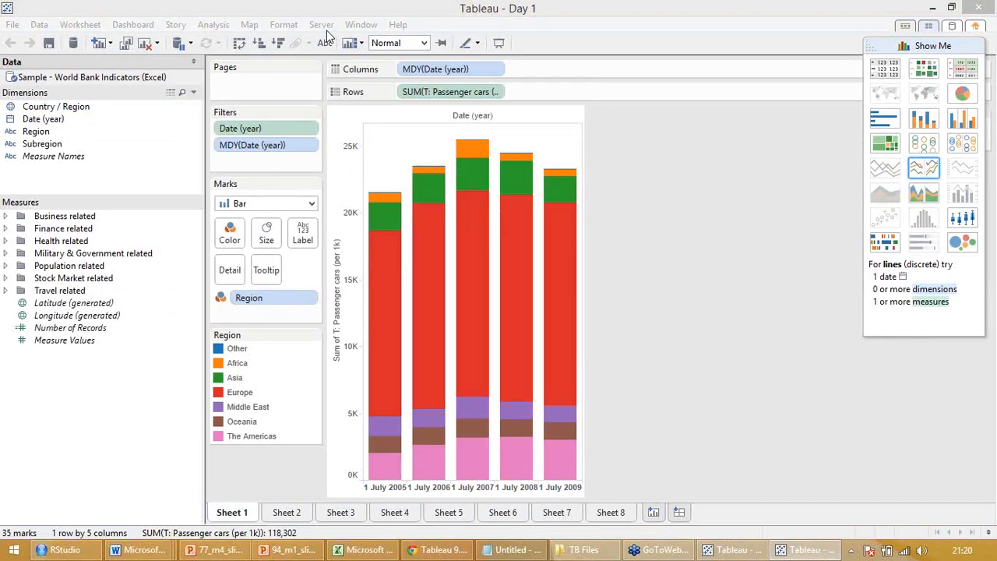
left_click(647, 176)
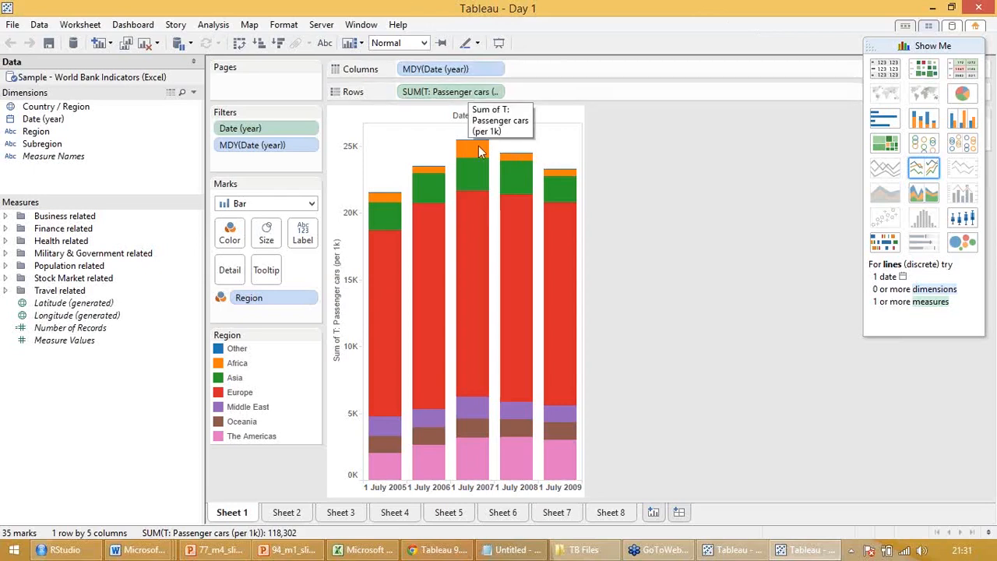
left_click(287, 514)
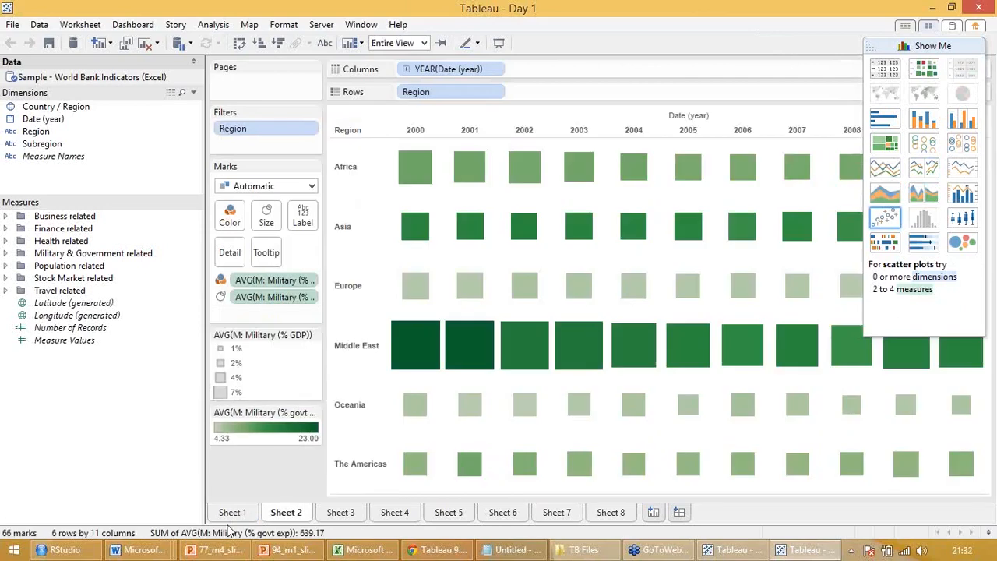
left_click(238, 513)
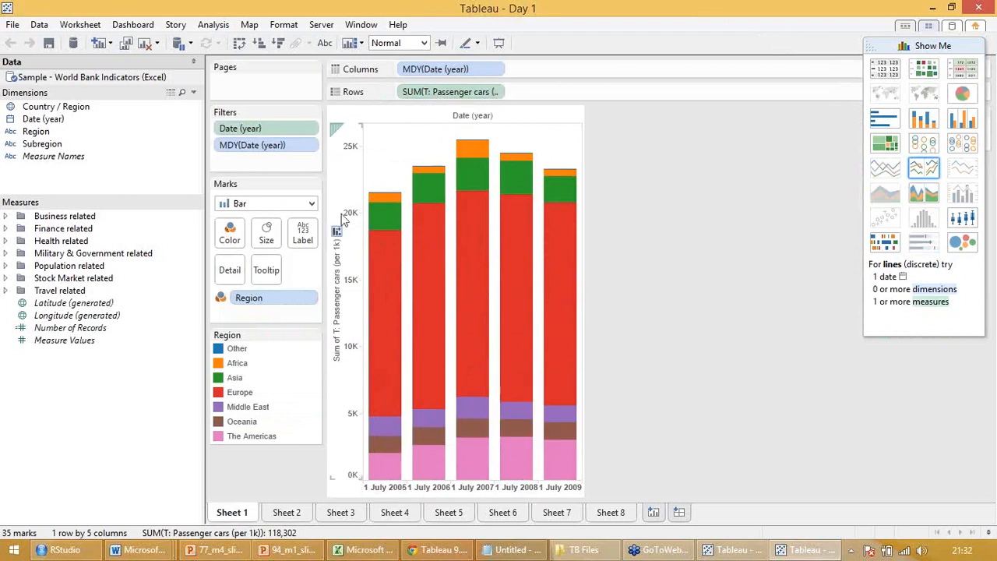
Sort the date columns of the Sheet 1 bar chart in ascending order by the sum of T: Passenger cars (per 1k)
left_click(498, 92)
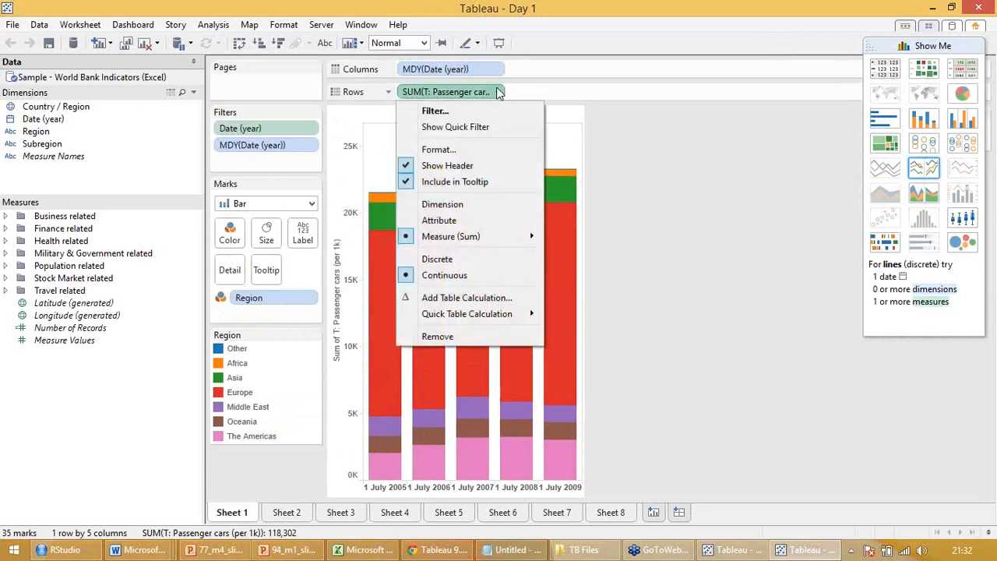
left_click(498, 70)
left_click(498, 70)
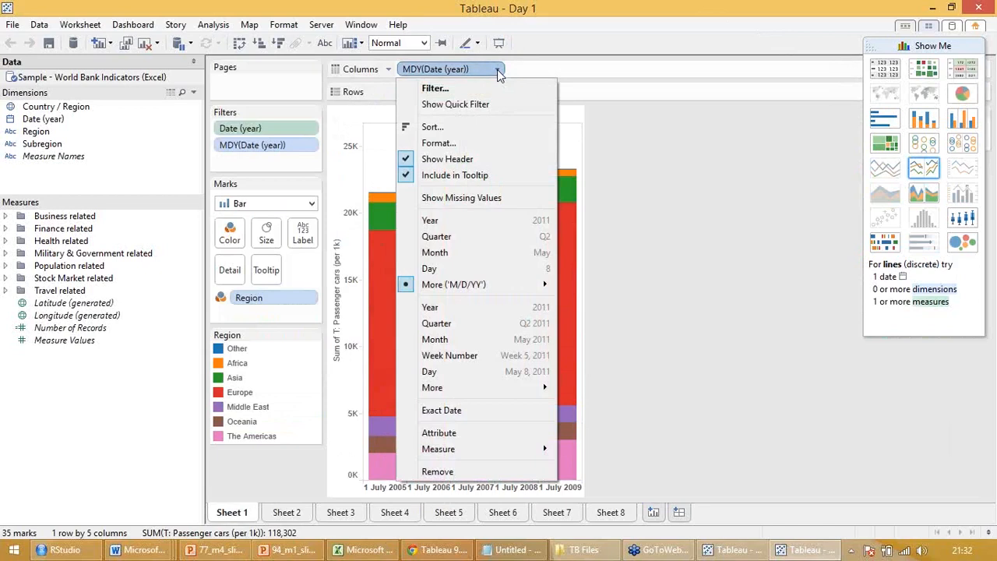
left_click(433, 126)
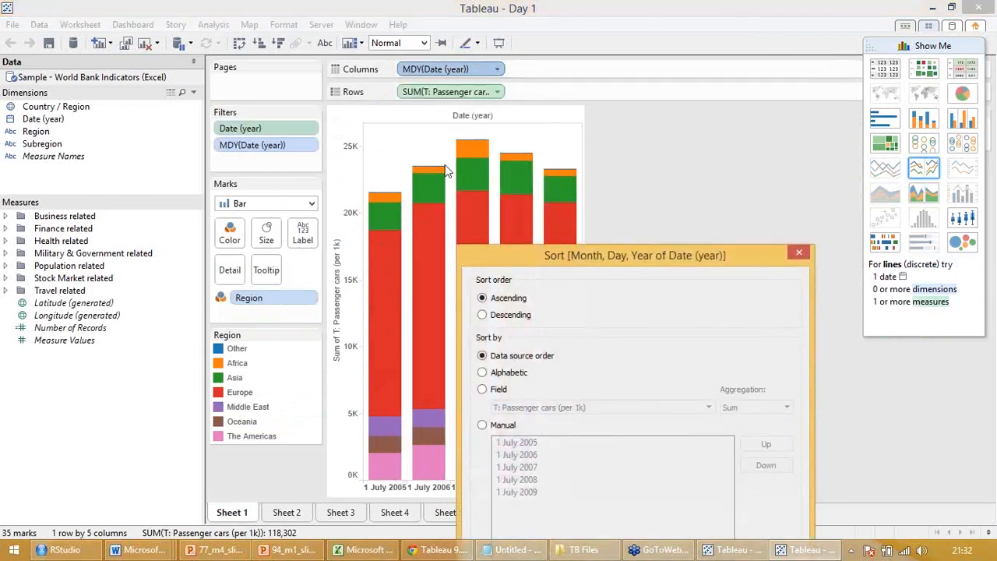
left_click_drag(668, 257, 672, 124)
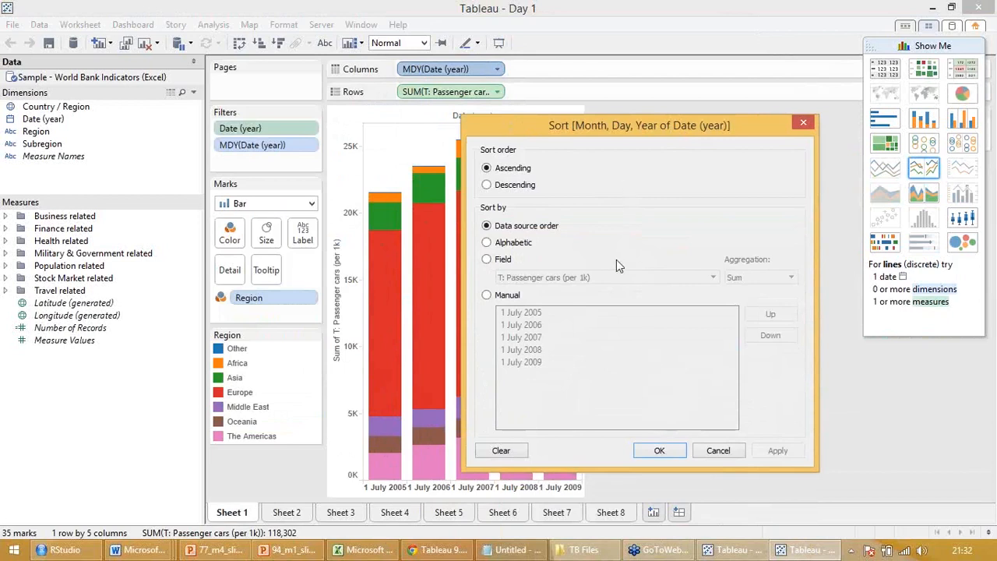
left_click(488, 259)
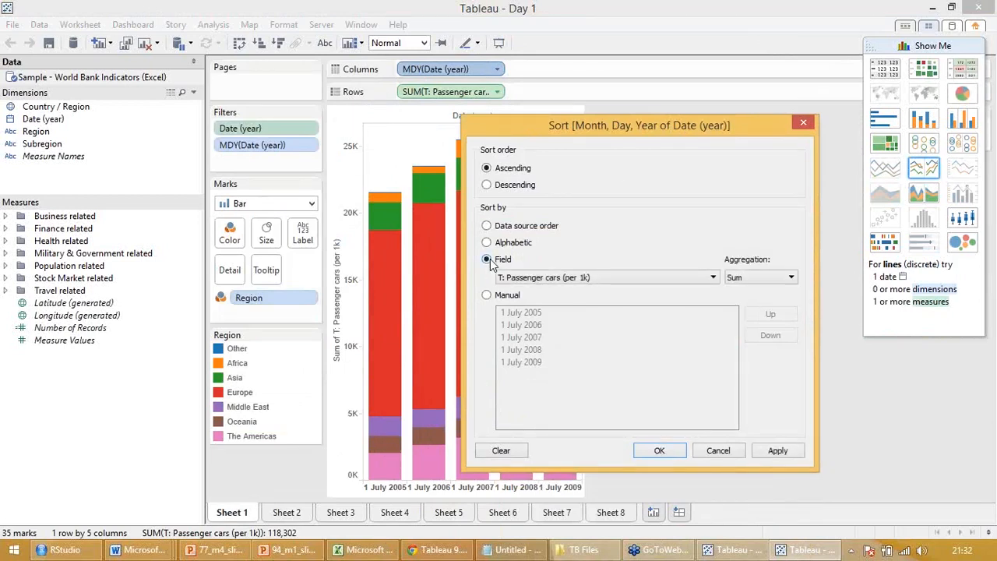
left_click(775, 452)
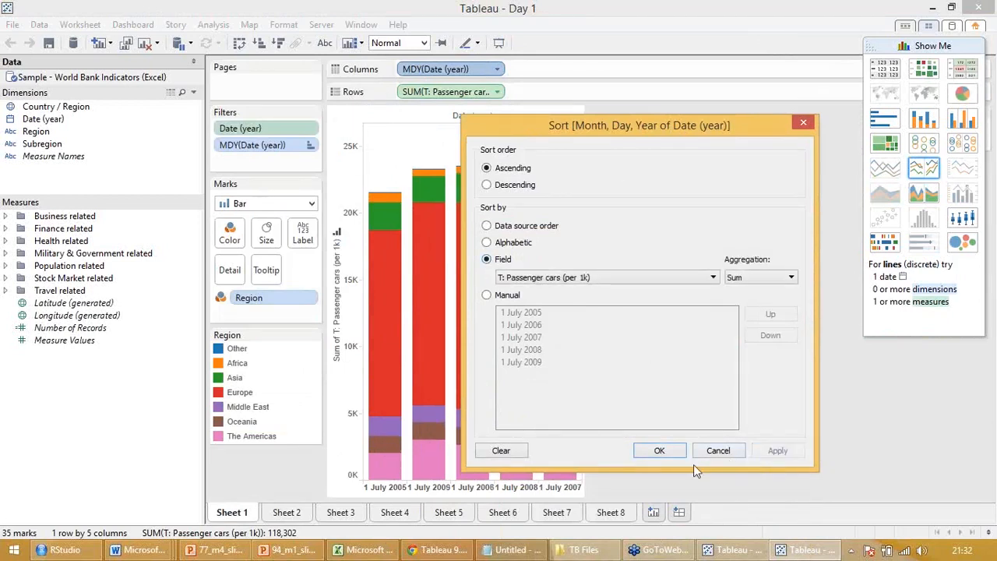
left_click(664, 456)
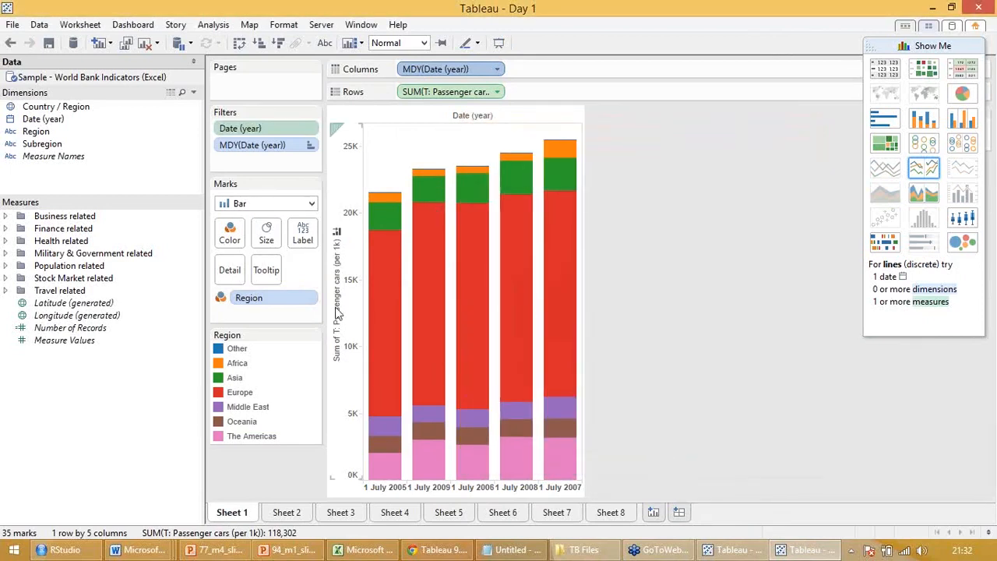
Sort the Region colour segments of the bars in ascending order by the sum of T: Passenger cars (per 1k)
left_click(312, 300)
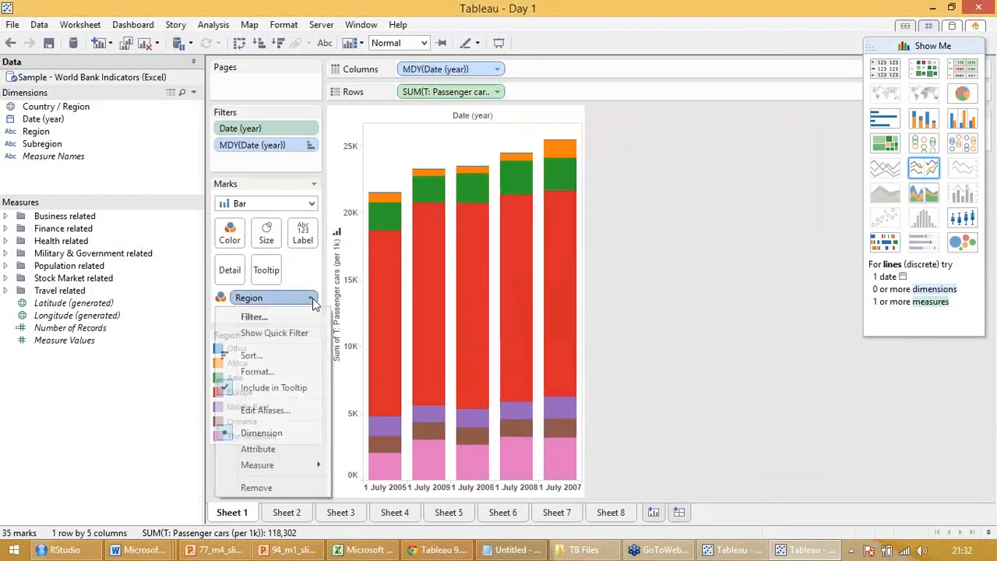
left_click(269, 356)
left_click(483, 389)
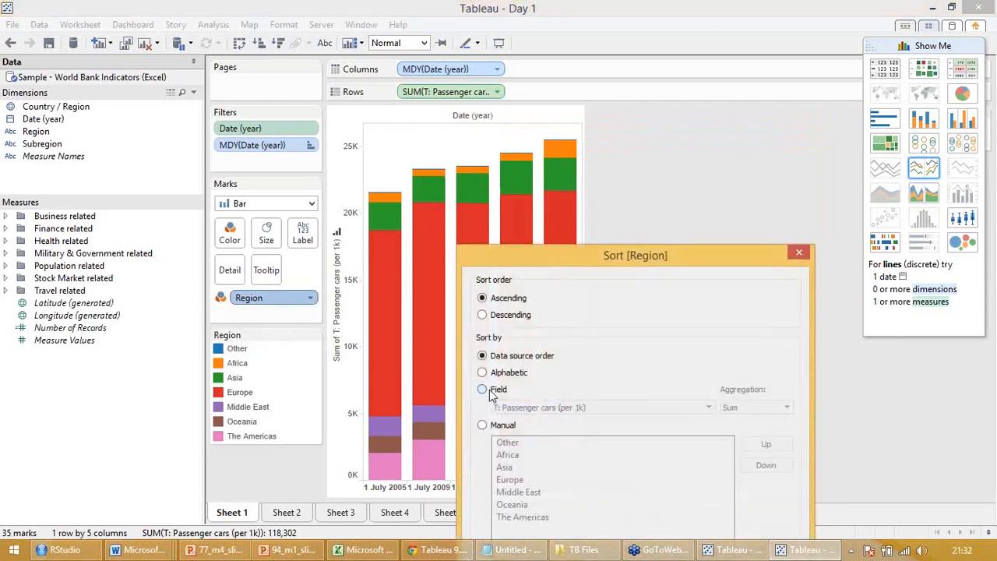
left_click(768, 408)
left_click(768, 407)
left_click_drag(729, 255, 758, 108)
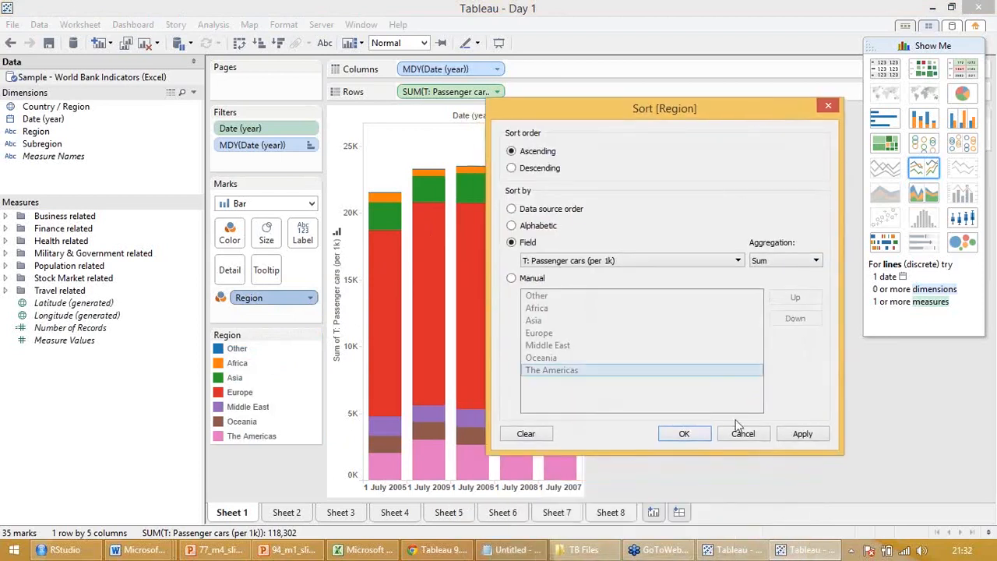
left_click(799, 435)
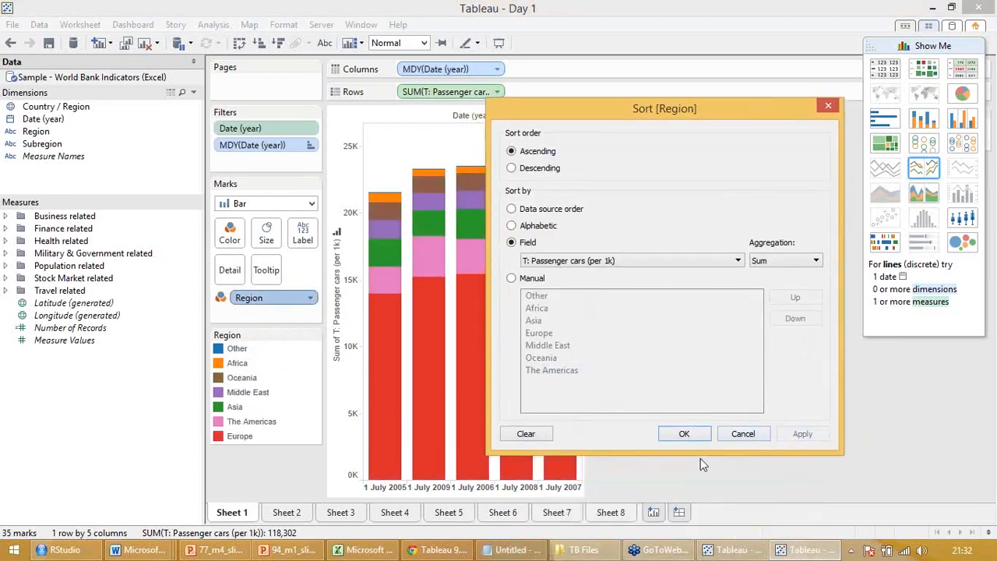
left_click(684, 436)
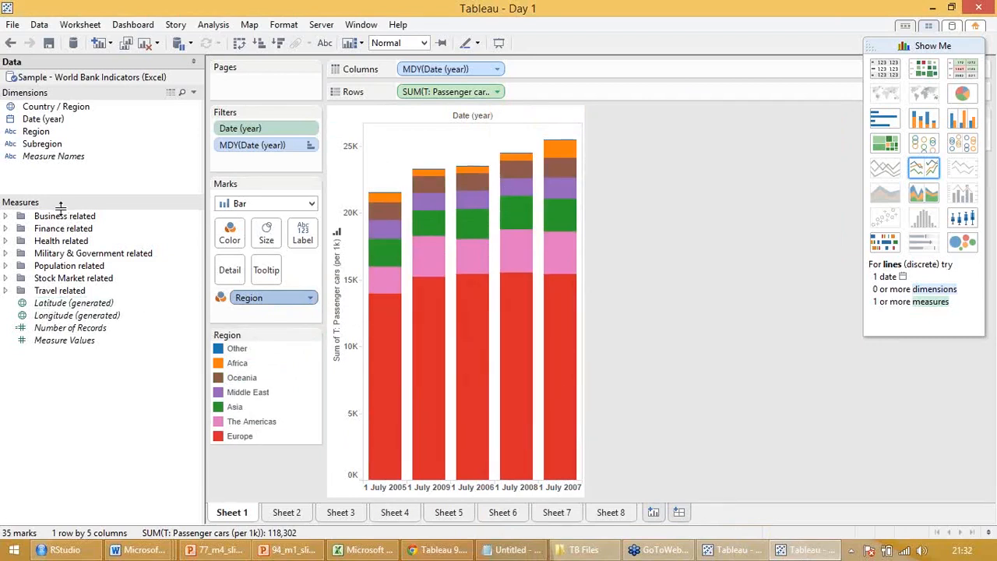
Try labelling the bar segments with Region and undo the labelling
left_click_drag(58, 131, 316, 234)
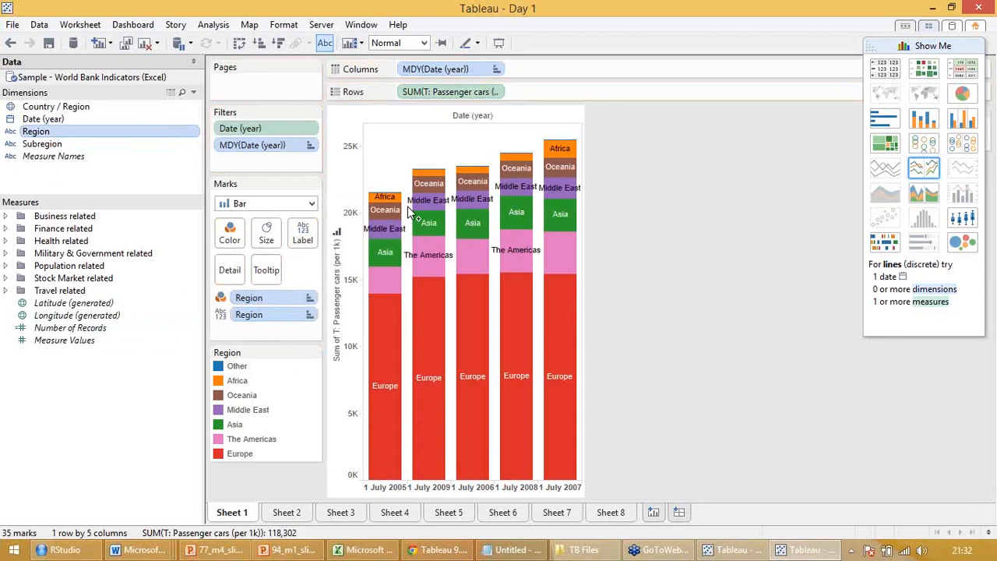
key("ctrl+z")
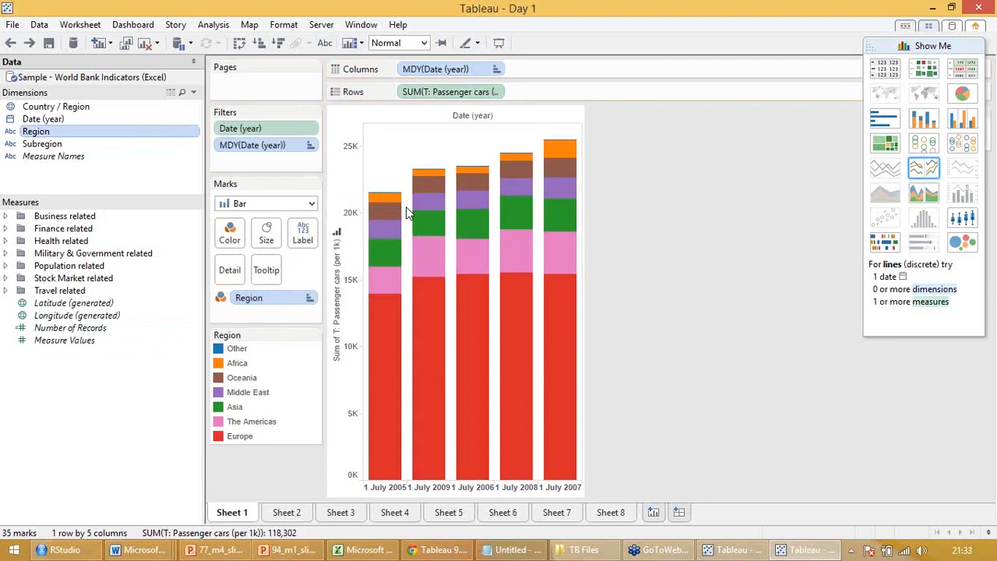
Open Sheet 2, hide the Show Me chart chooser and examine the military spending heat map by region and year
left_click(282, 512)
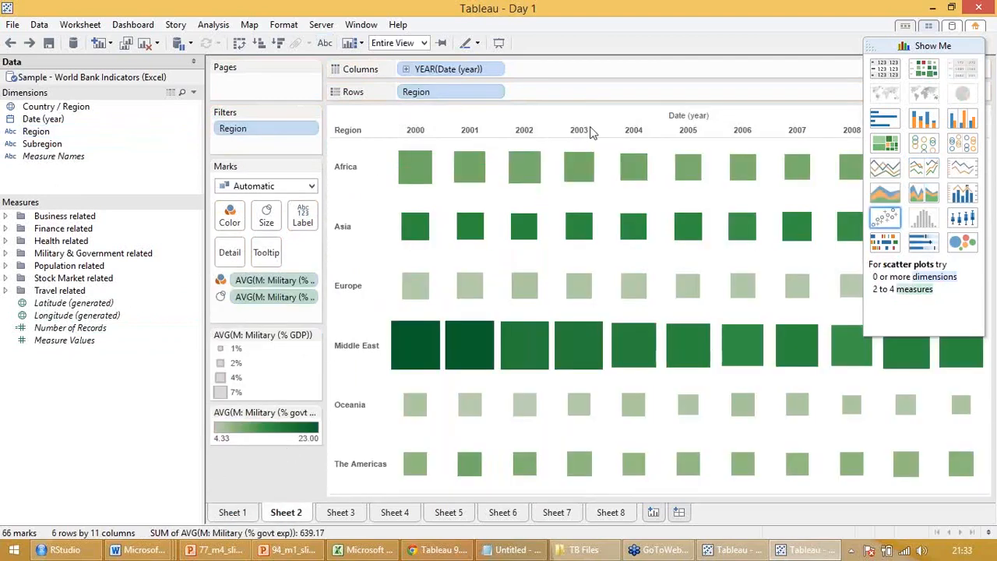
left_click_drag(898, 44, 810, 47)
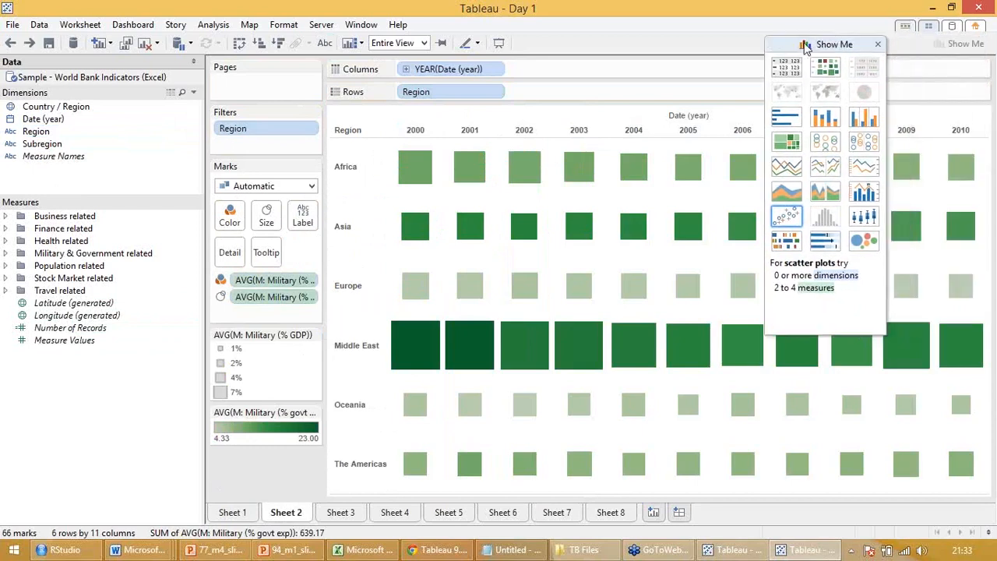
left_click(877, 43)
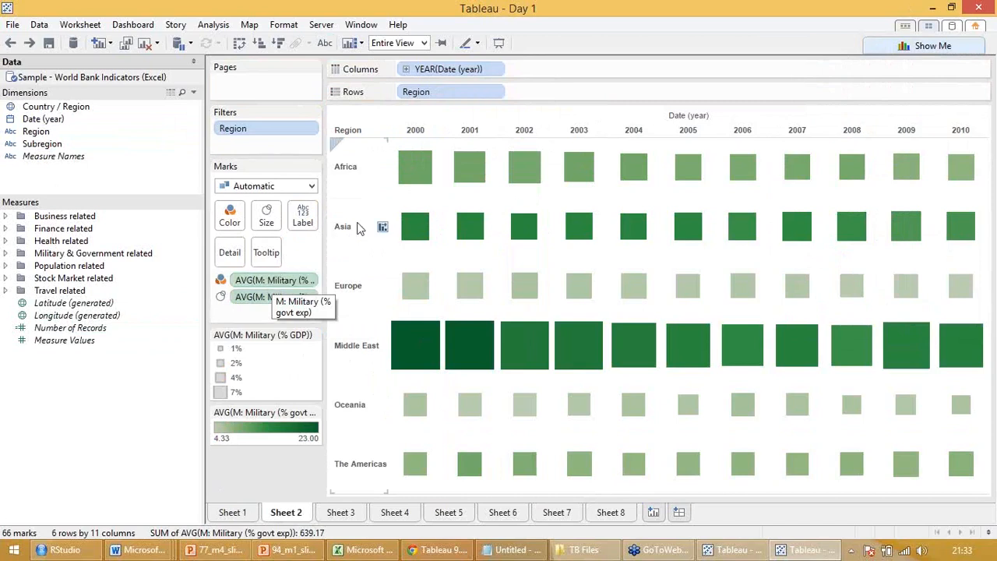
mouse_move(418, 349)
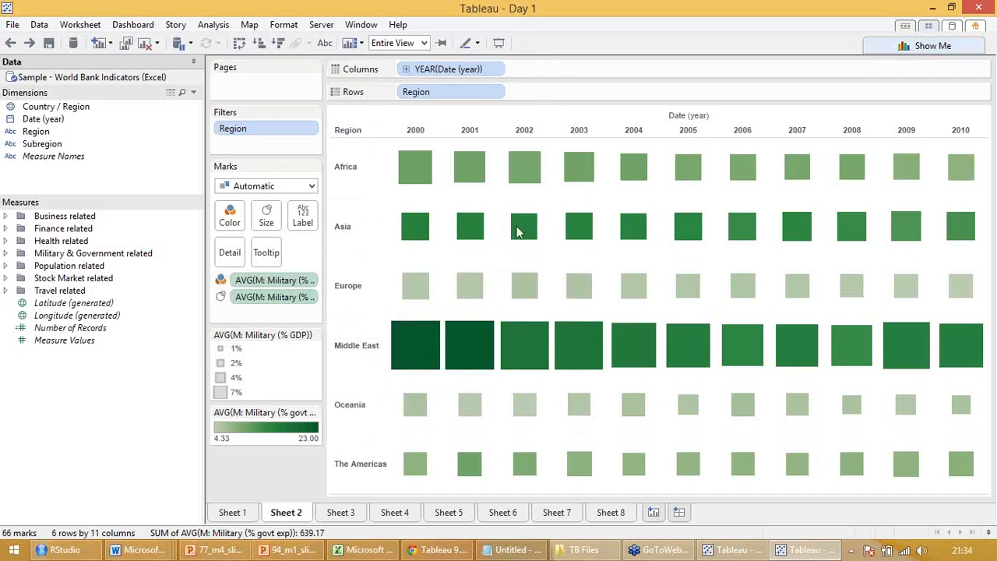
Open Sheet 3 and examine the treemap's size, colour and details for the Asia and The Americas rectangles
left_click(341, 513)
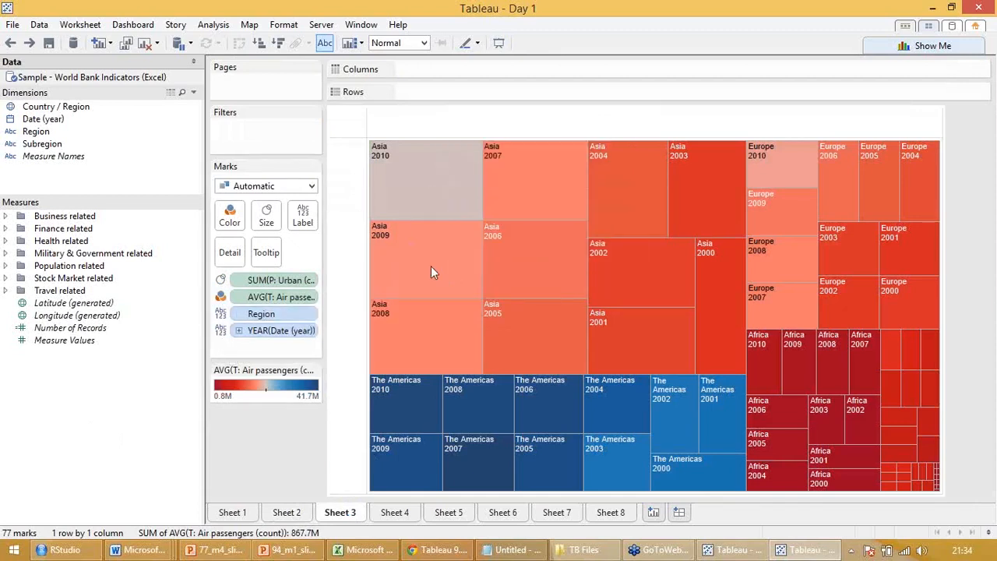
mouse_move(385, 184)
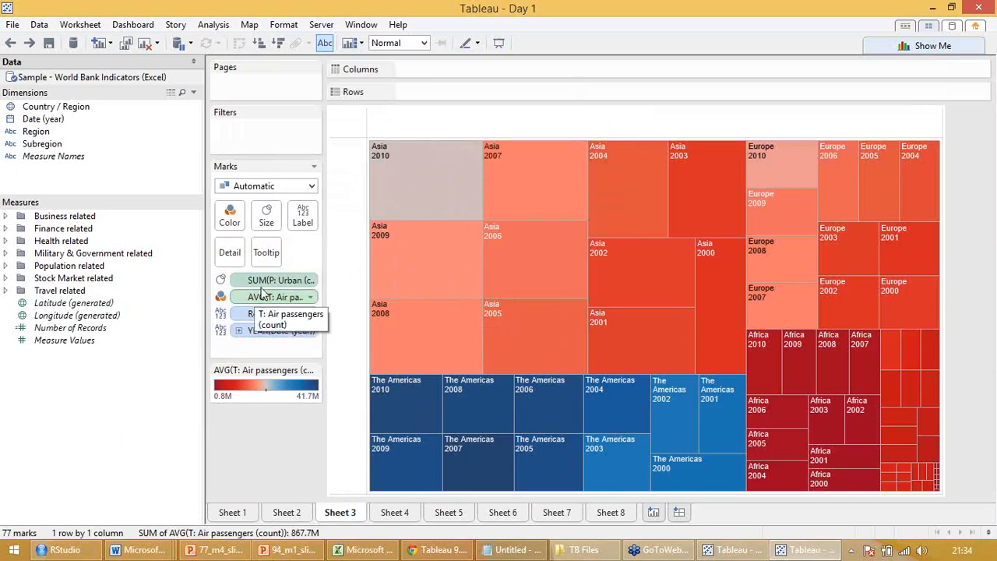
mouse_move(384, 217)
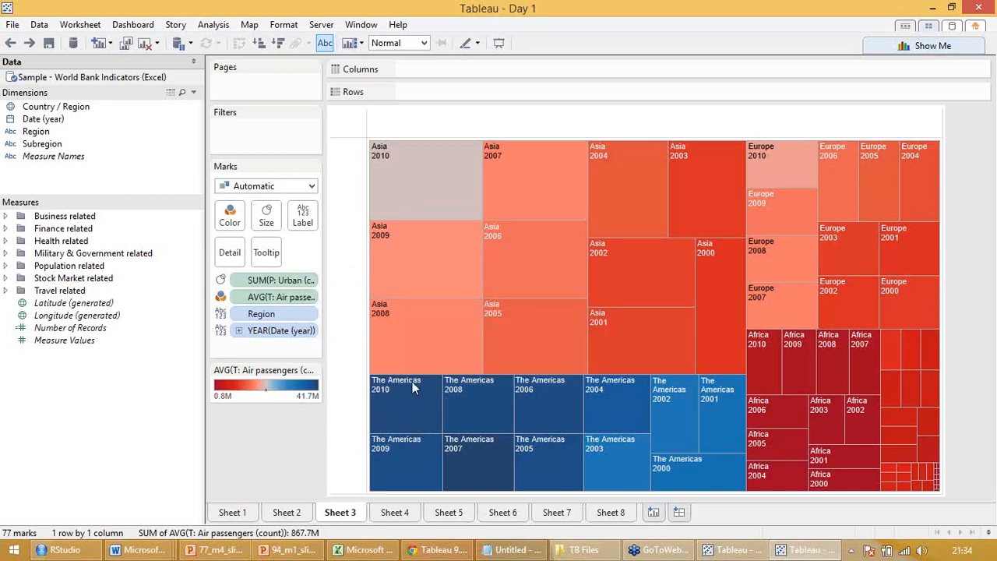
mouse_move(398, 415)
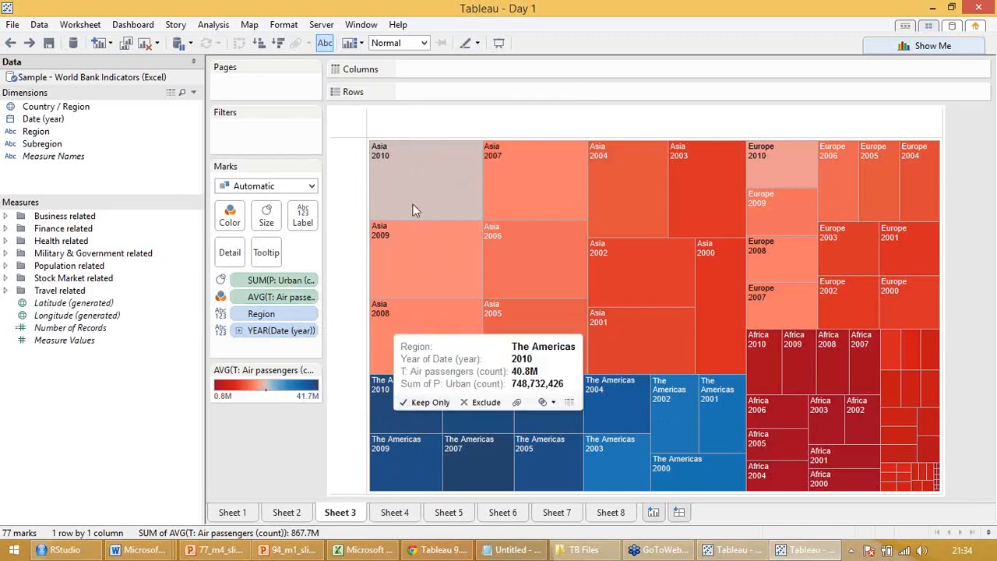
mouse_move(413, 204)
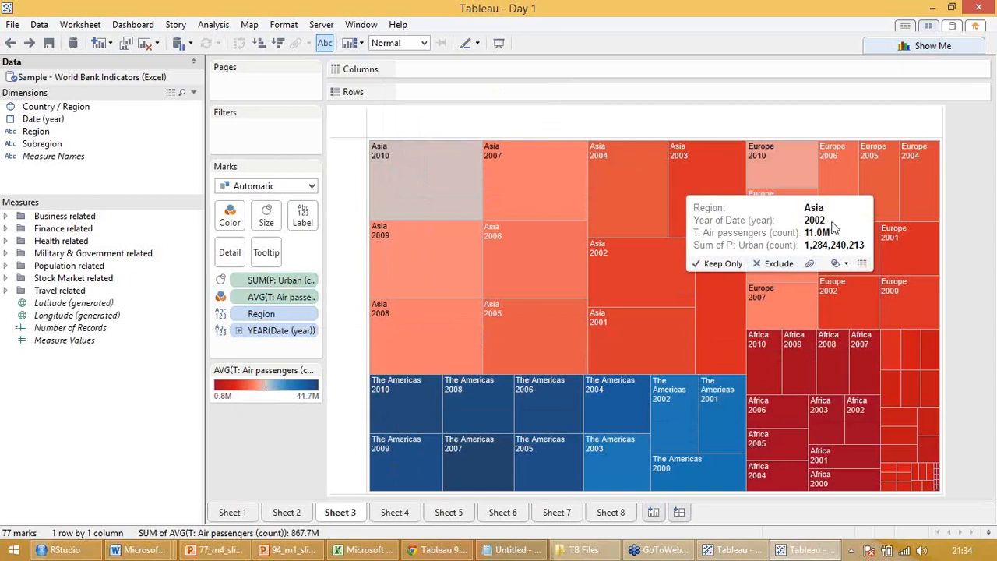
mouse_move(390, 448)
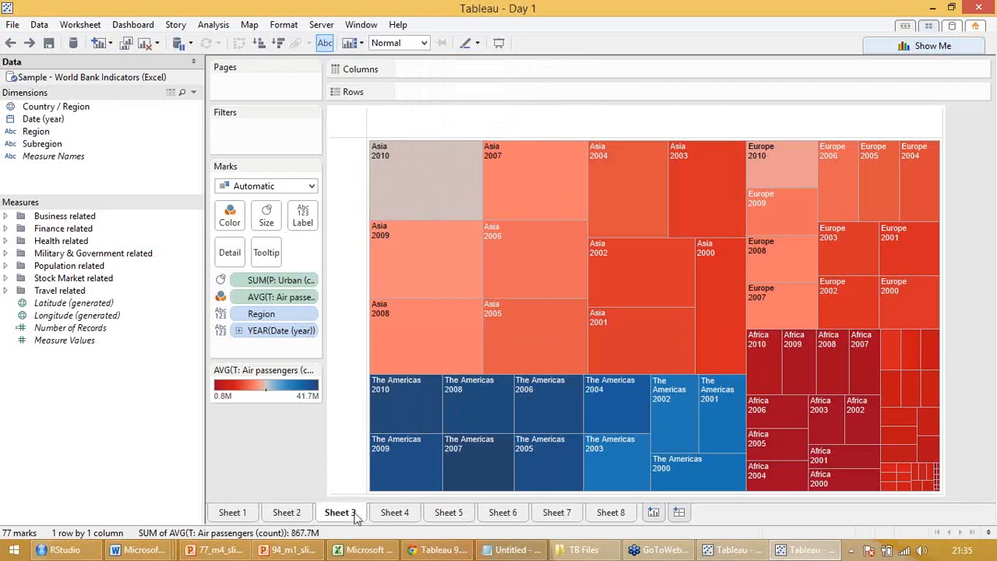
mouse_move(409, 276)
Open Sheet 4 and enlarge the circle marks in the population by year chart
left_click(398, 513)
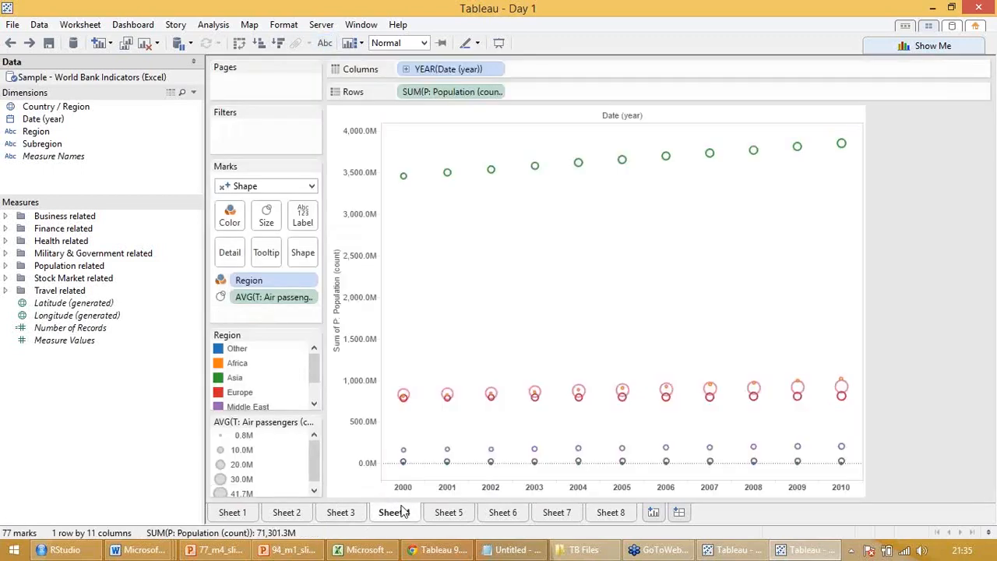
left_click(270, 219)
left_click_drag(290, 250, 304, 247)
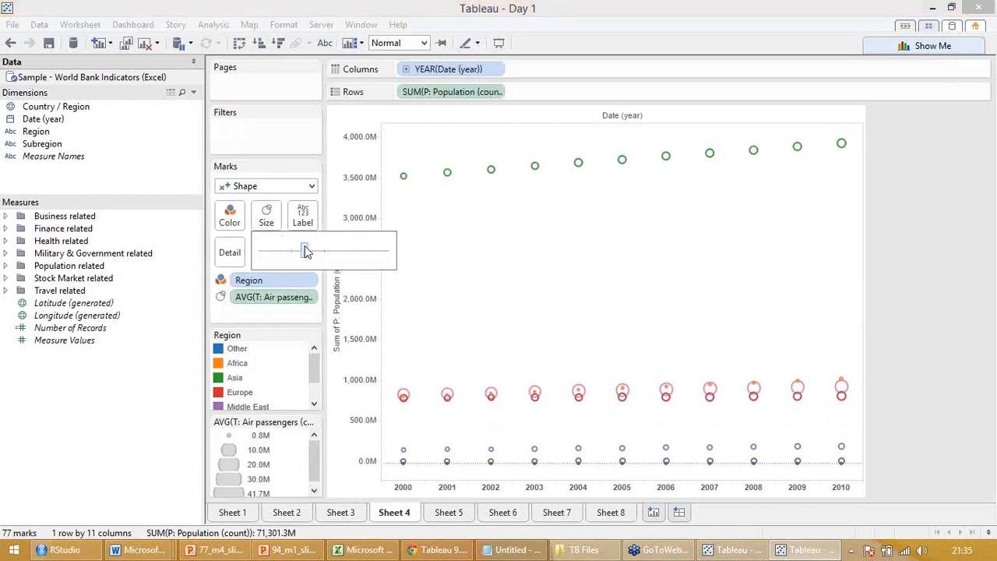
left_click(85, 360)
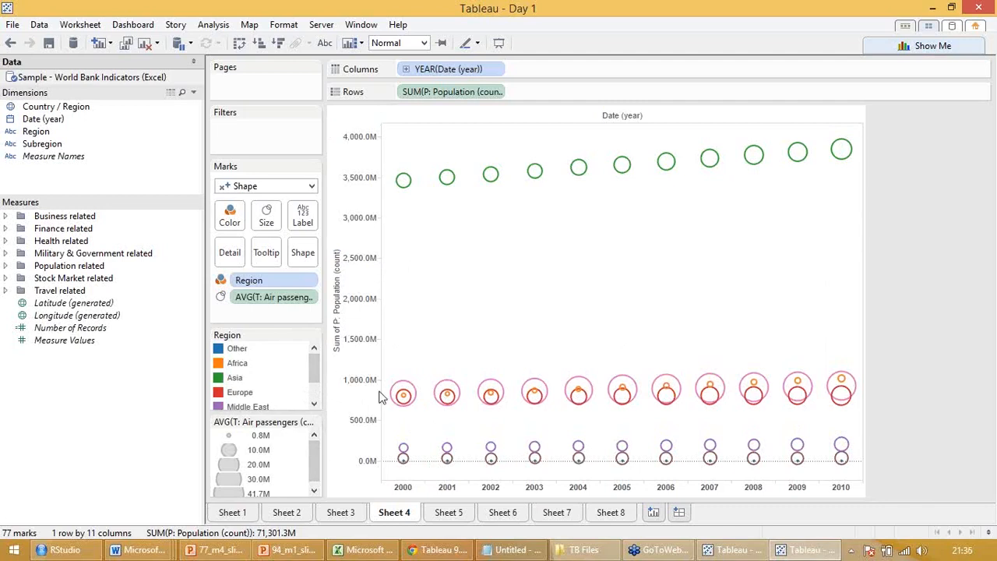
Open Sheet 5 and examine the banks versus ATMs scatter plot, including the details of the Asia marks
left_click(459, 513)
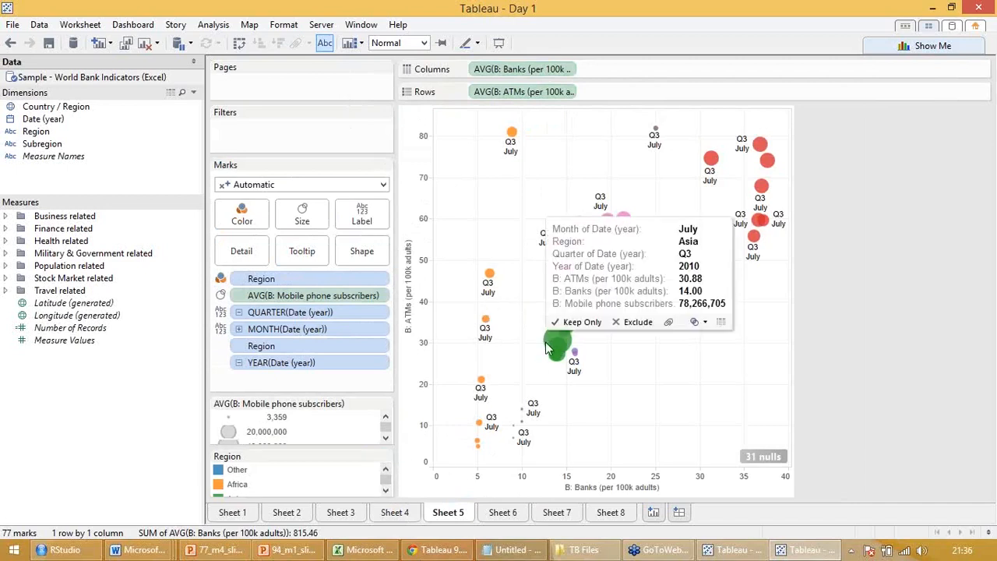
mouse_move(567, 315)
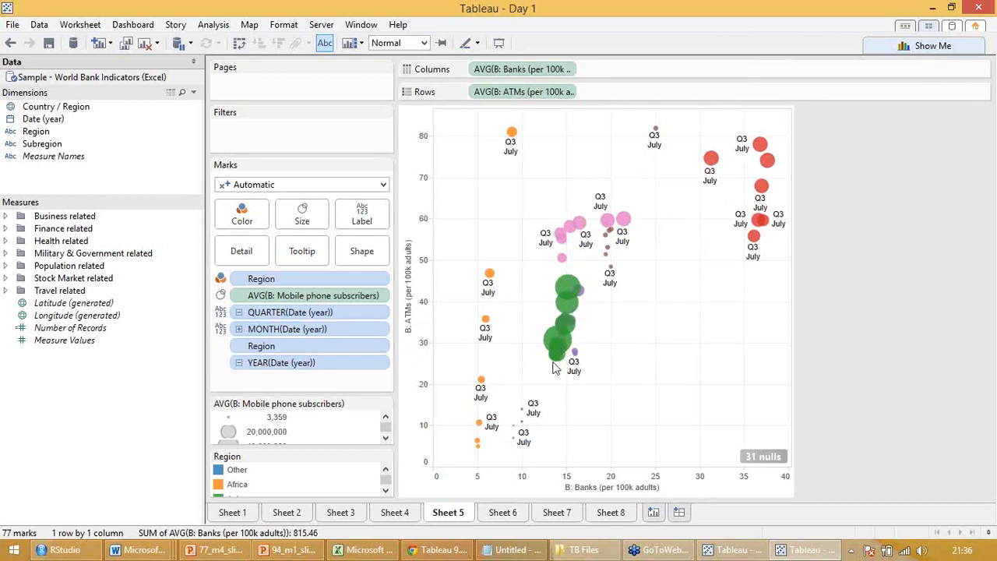
mouse_move(486, 290)
Open Sheet 6, swap Middle East for Europe, Asia and Africa in the Region filter, and finally include all regions
left_click(504, 514)
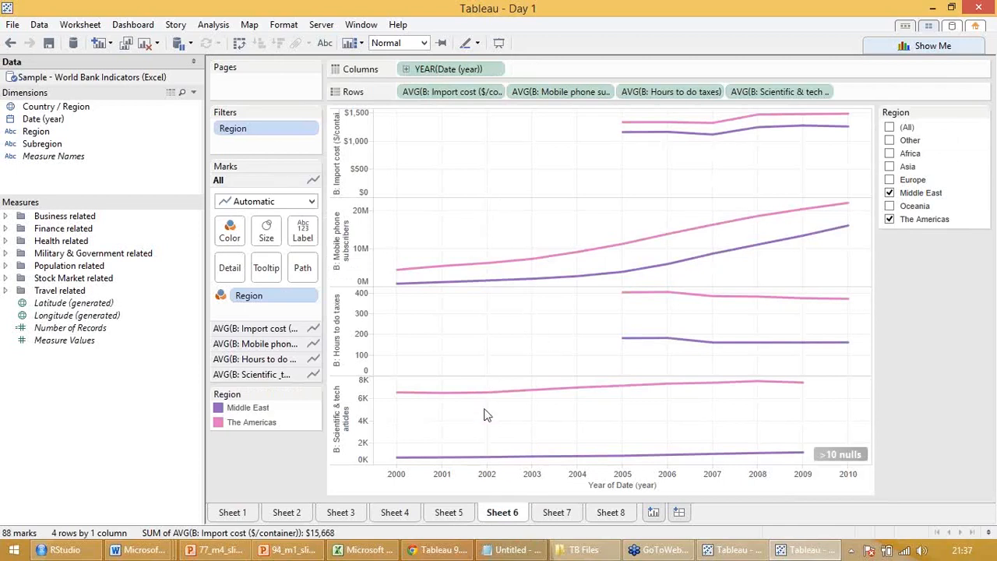
left_click(889, 192)
left_click(889, 179)
left_click(889, 166)
left_click(890, 153)
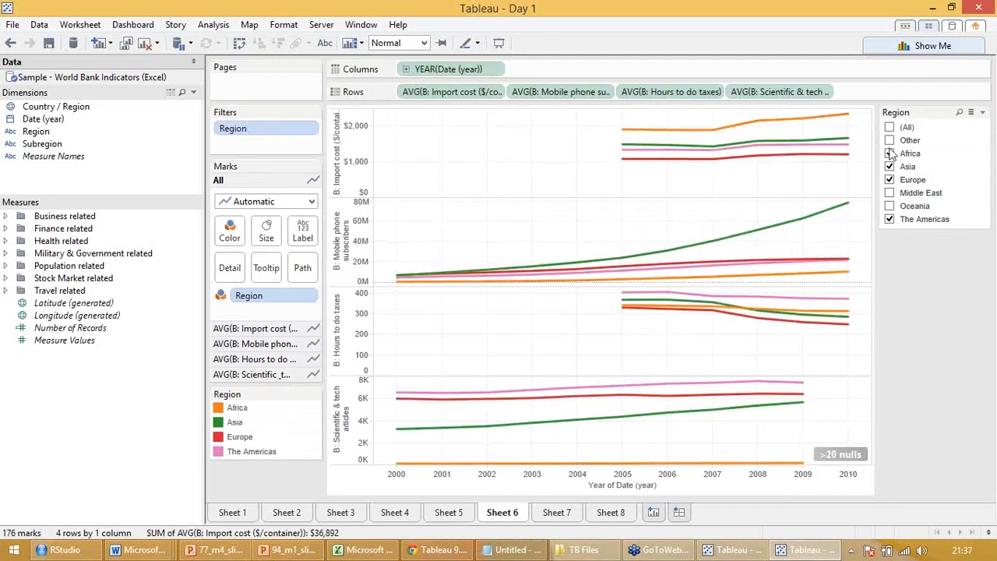
left_click(890, 127)
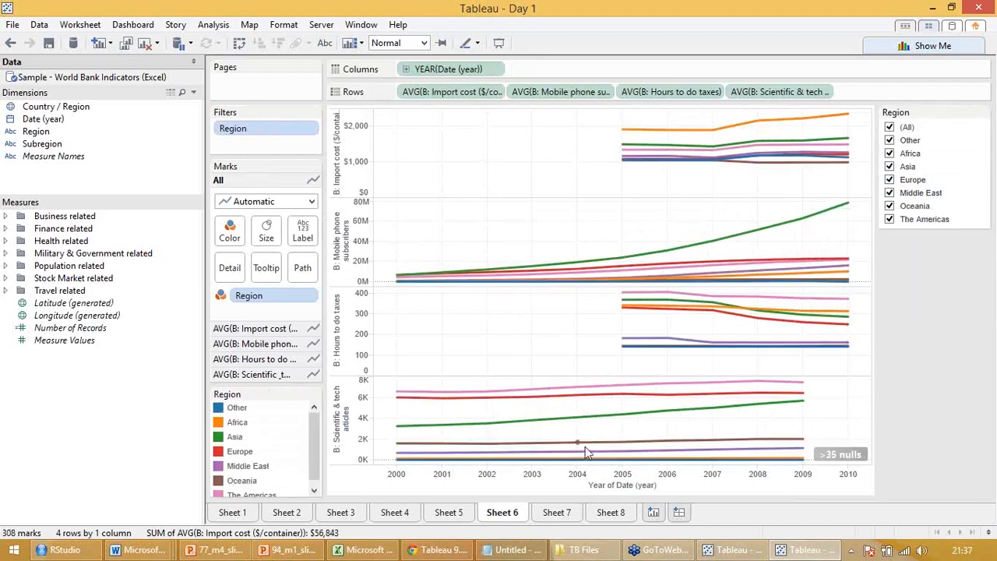
Open Sheet 7 and examine the GDP scatter plot's mark details and the Region shape legend
left_click(568, 513)
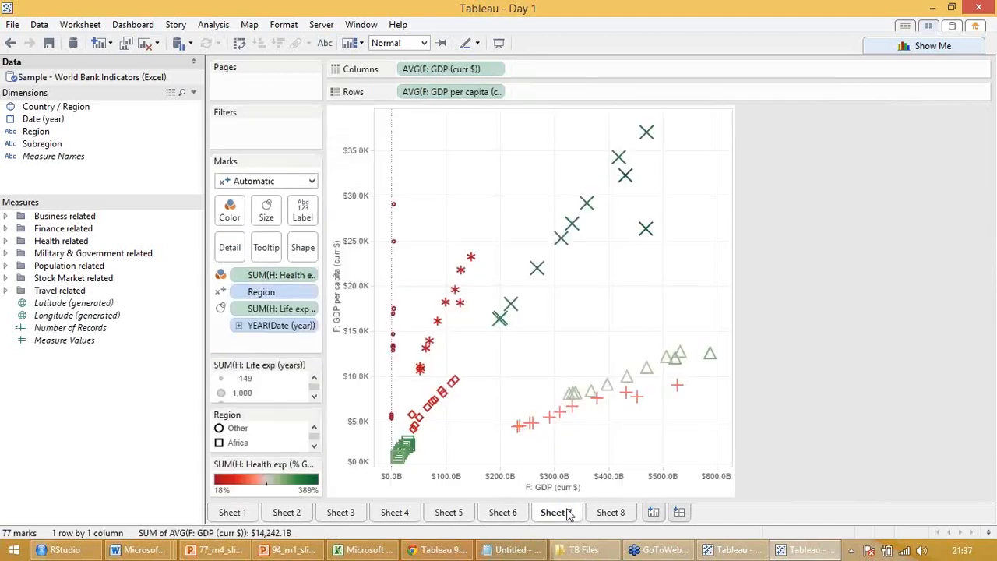
mouse_move(394, 425)
mouse_move(558, 414)
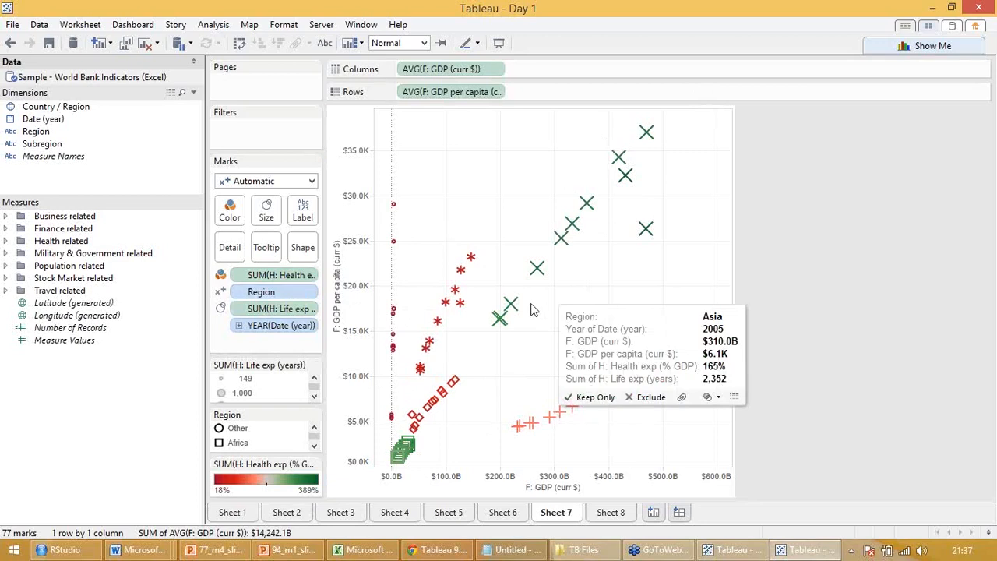
left_click(315, 446)
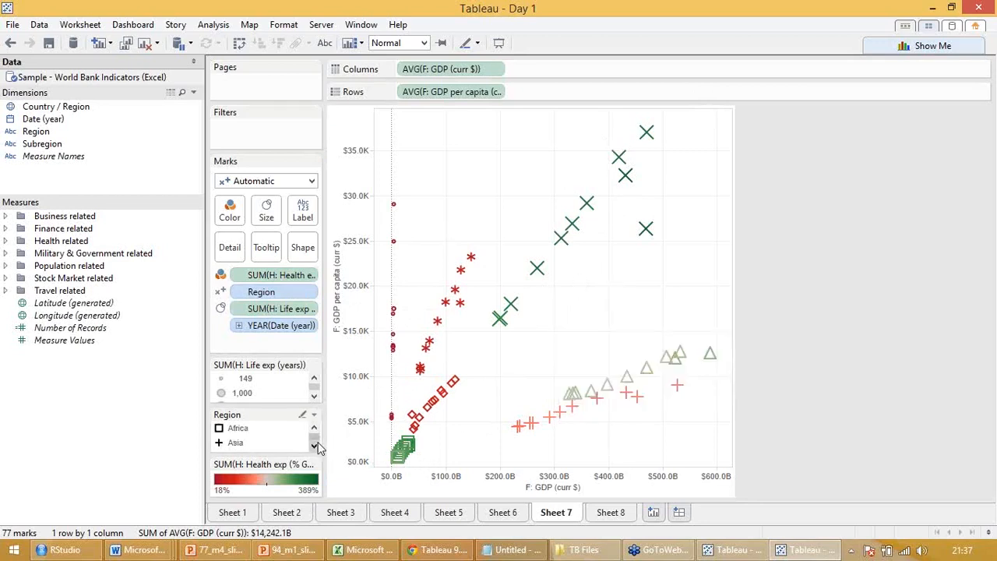
left_click(315, 446)
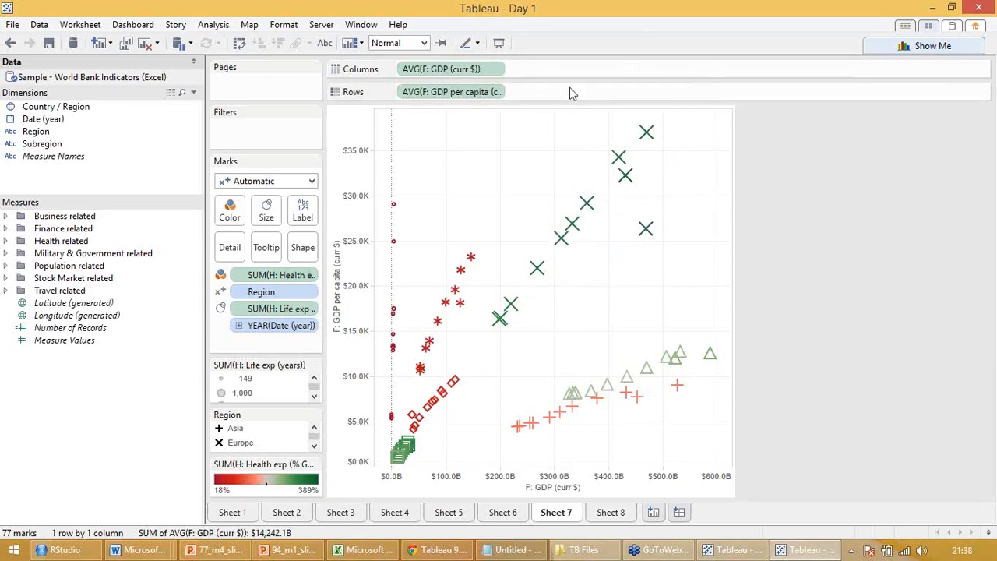
Open Sheet 8 and examine the packed bubble chart of imports by year and region
left_click(612, 512)
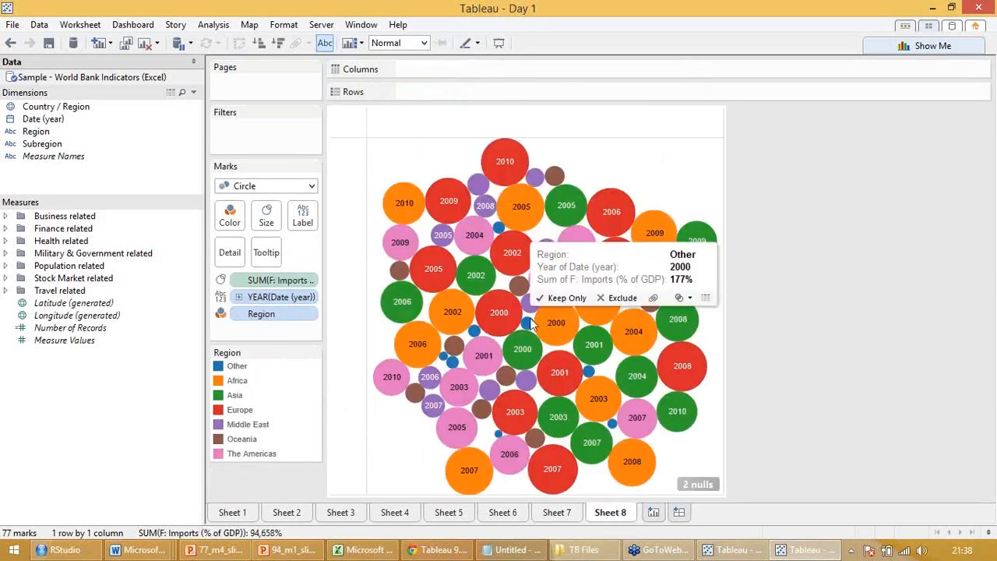
mouse_move(392, 311)
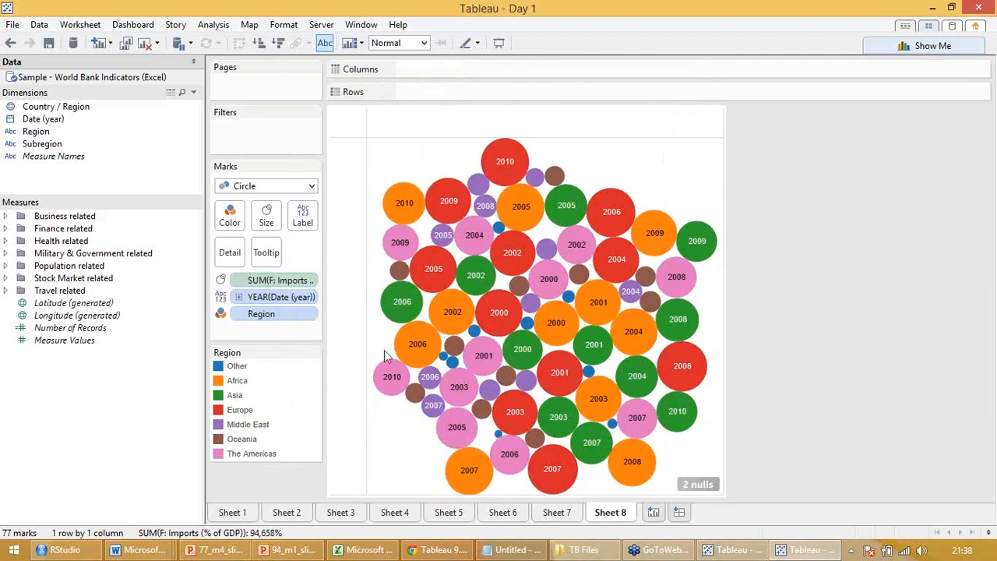
mouse_move(456, 313)
left_click(218, 42)
Look at the file chooser for importing a workbook and close it without selecting a file
left_click(14, 25)
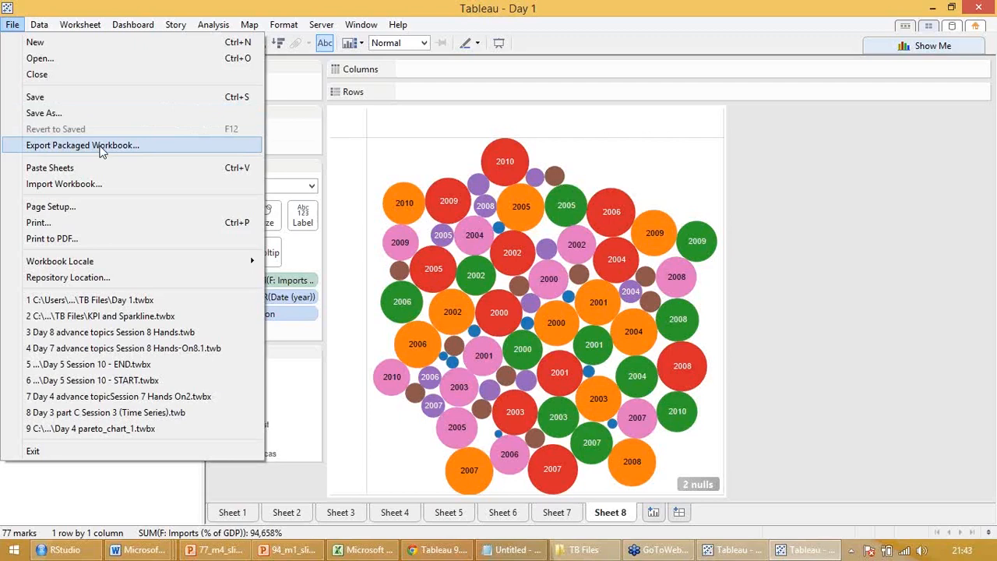
left_click(91, 187)
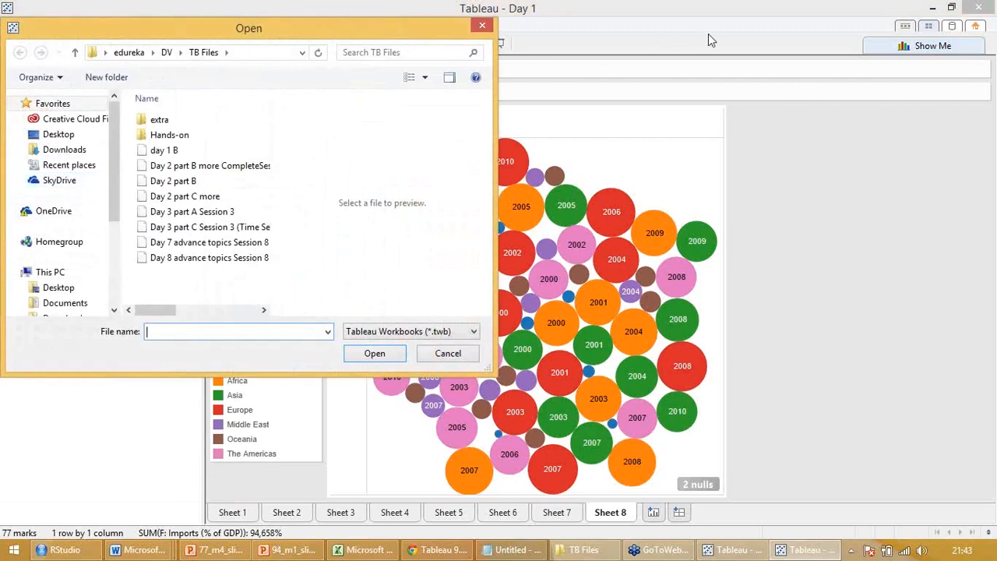
left_click(482, 26)
Review the file and server sources offered for connecting to data, and return to Sheet 8 without connecting
left_click(13, 24)
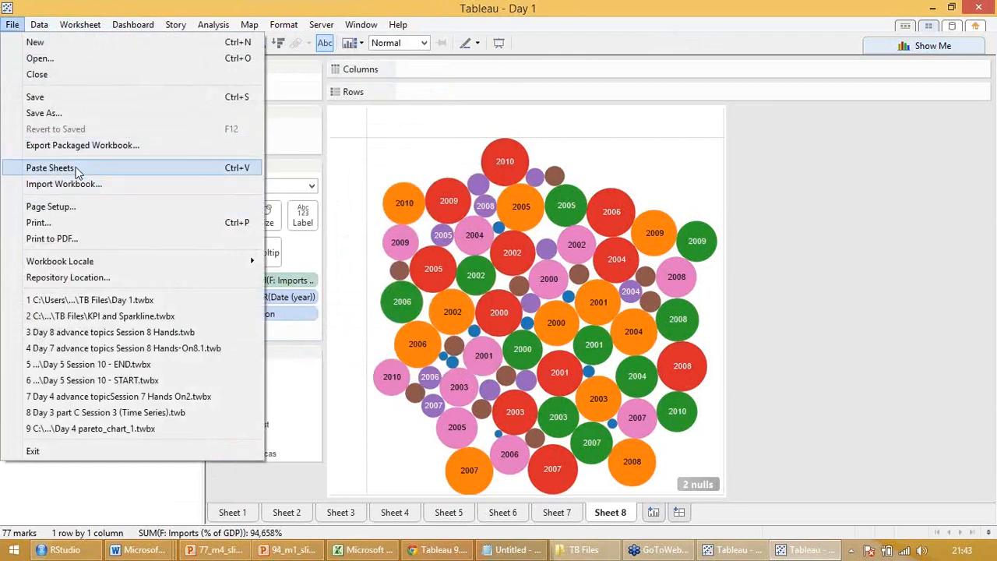
mouse_move(43, 31)
left_click(67, 44)
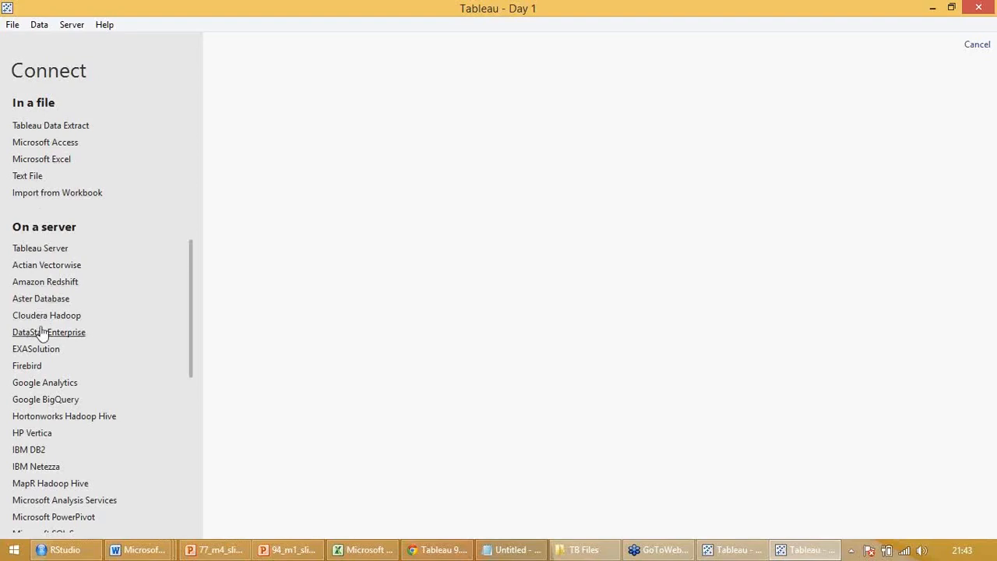
left_click_drag(194, 338, 194, 416)
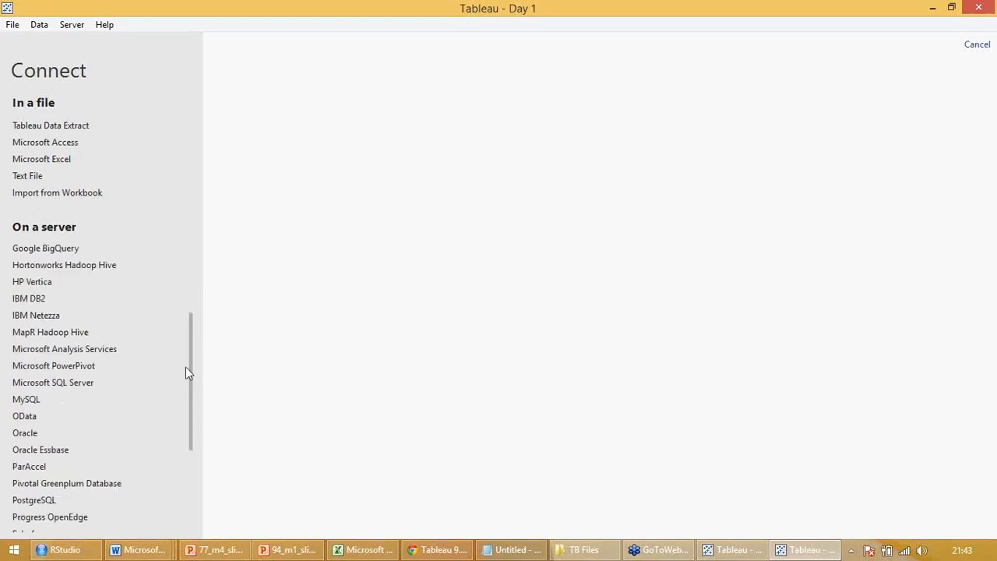
left_click_drag(189, 357, 197, 465)
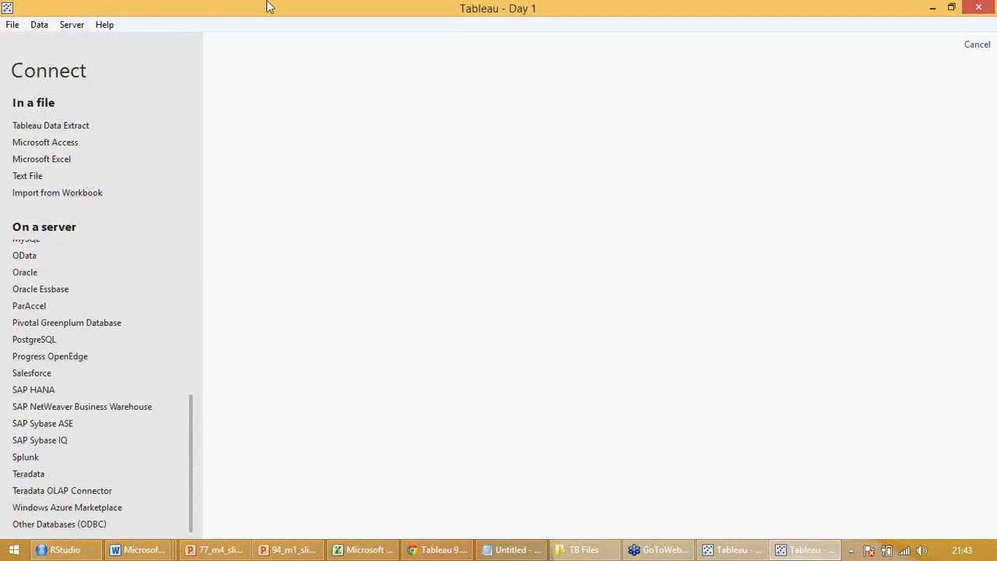
left_click(972, 51)
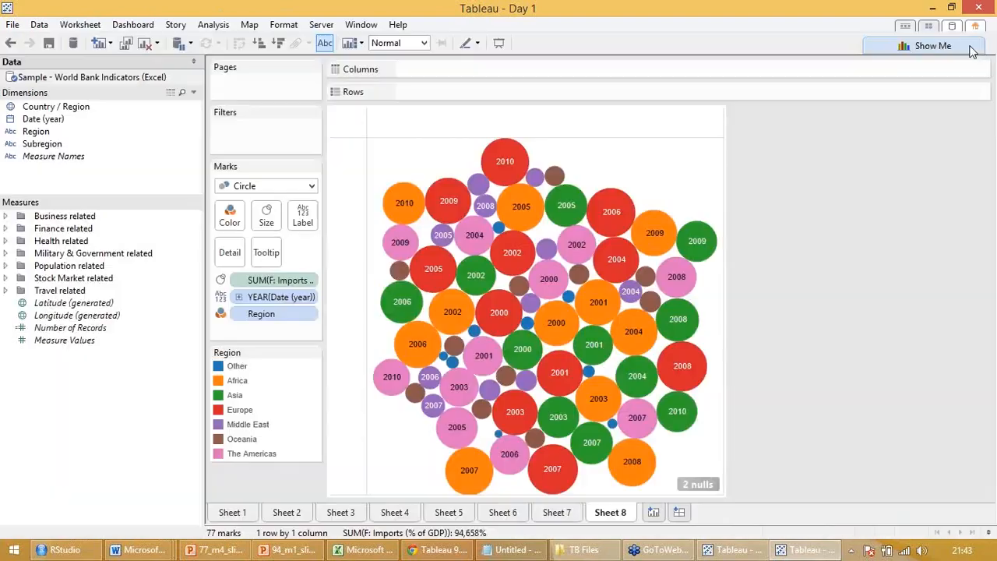
Look over the Data and Worksheet commands and add a new blank worksheet after Sheet 8
left_click(41, 24)
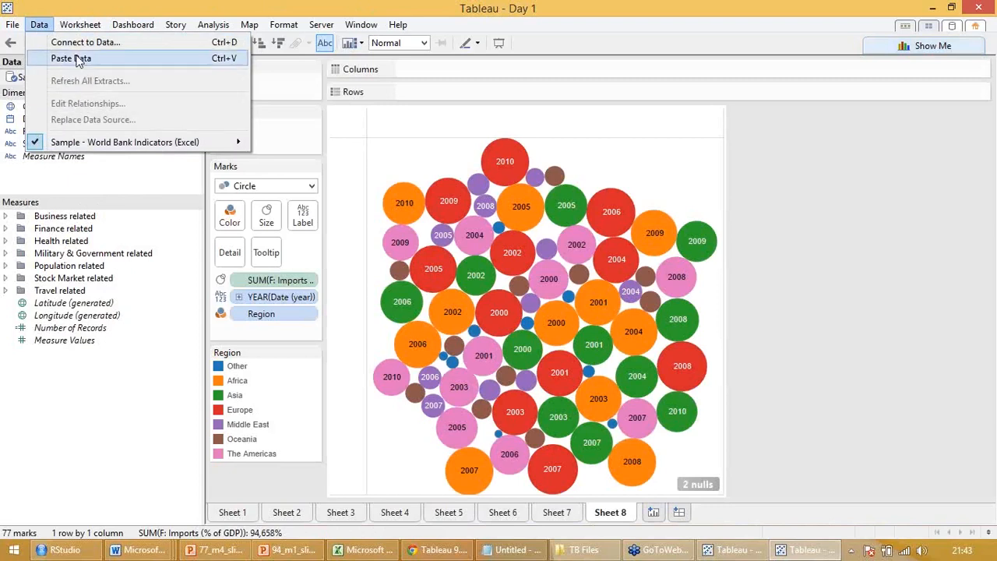
mouse_move(78, 23)
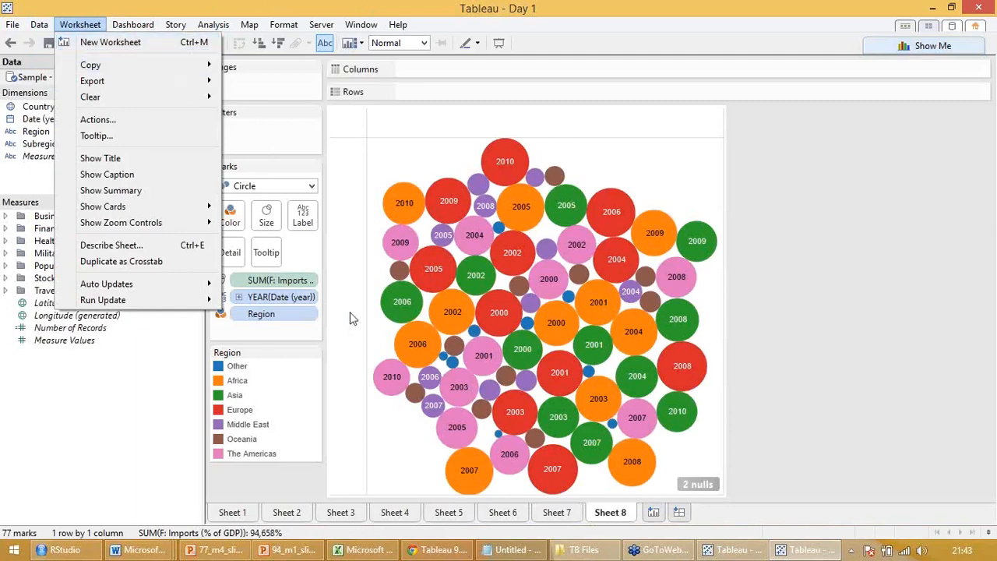
left_click(655, 513)
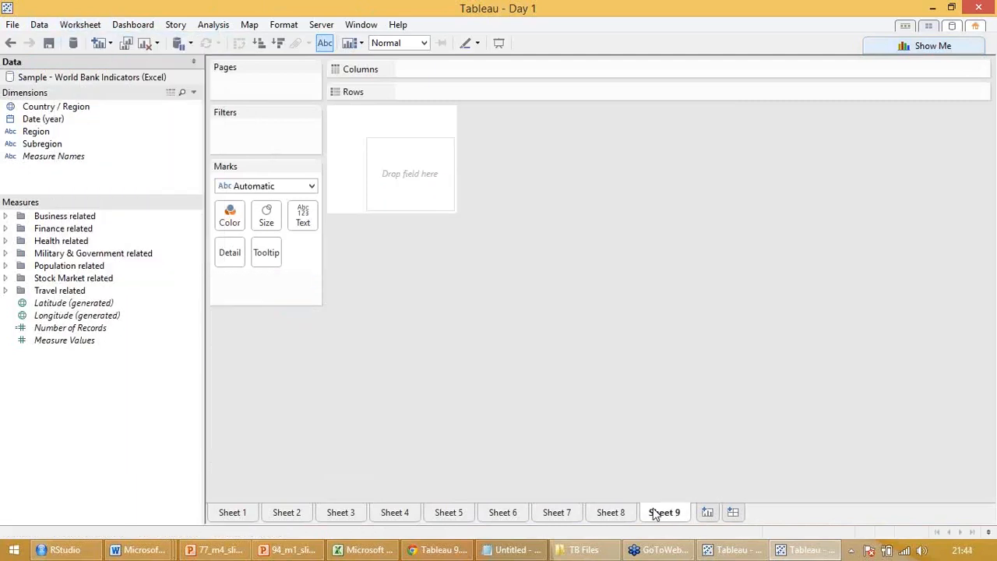
Review the available Worksheet, Dashboard, Story, Analysis and Map commands on the blank worksheet
left_click(80, 25)
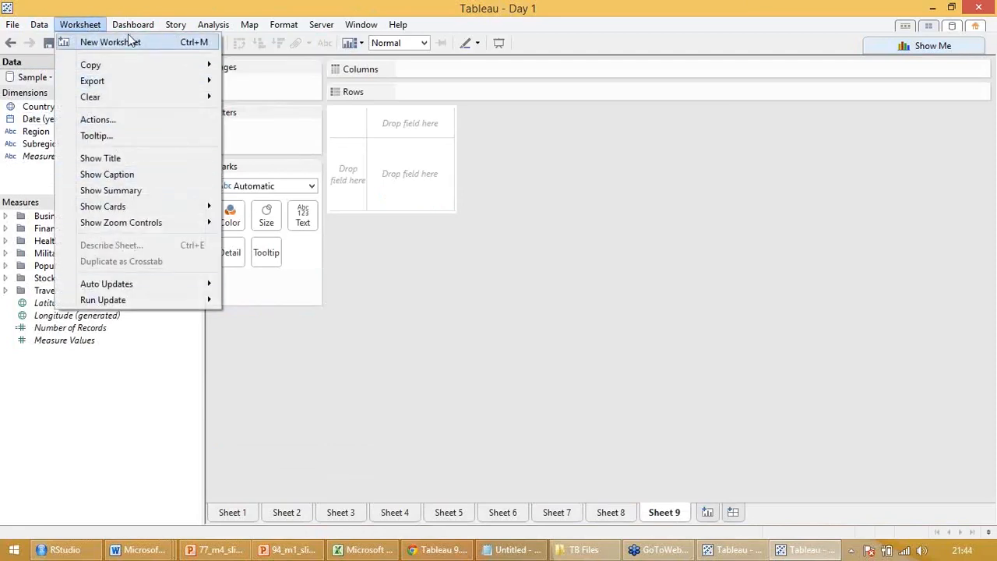
mouse_move(137, 31)
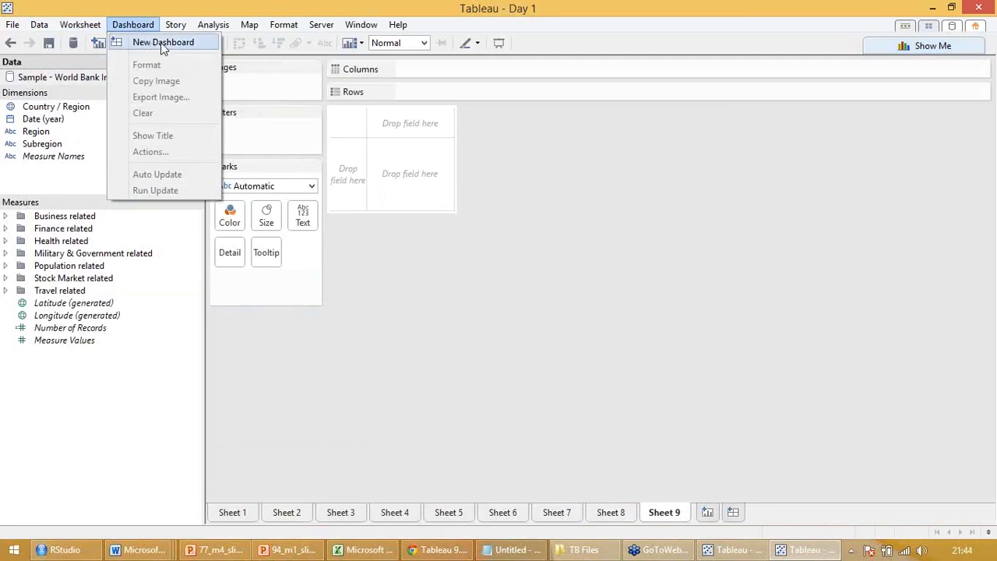
mouse_move(179, 28)
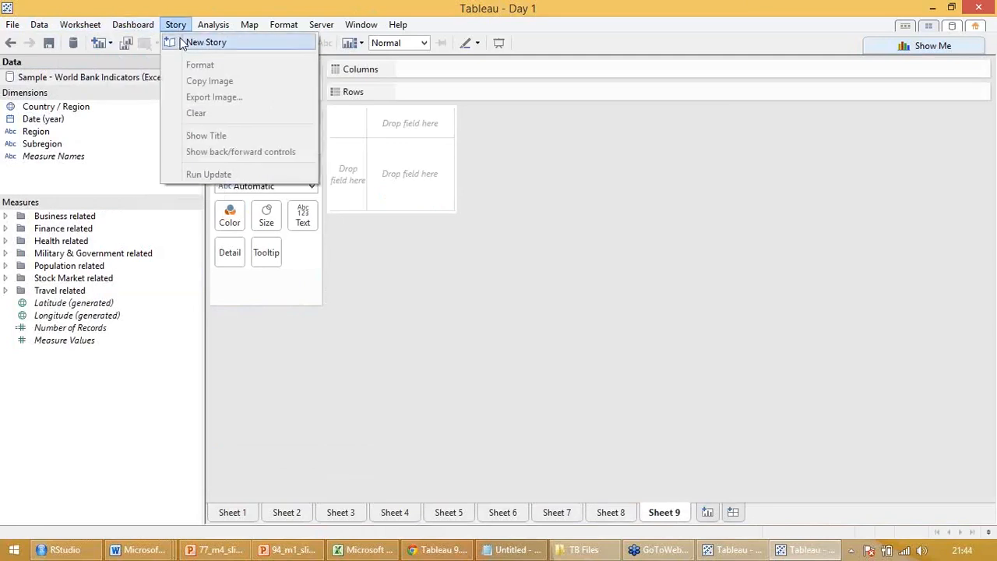
mouse_move(208, 30)
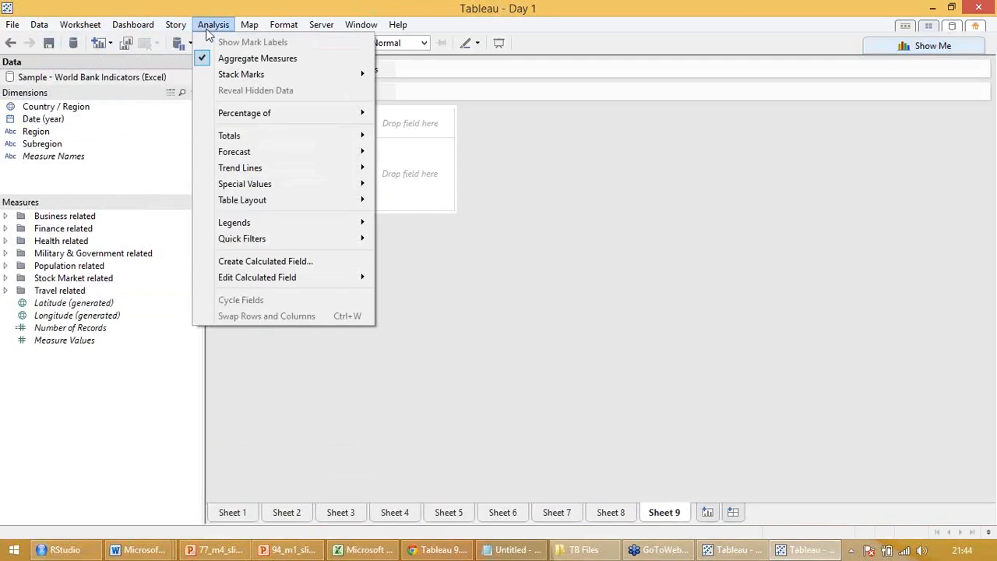
mouse_move(217, 119)
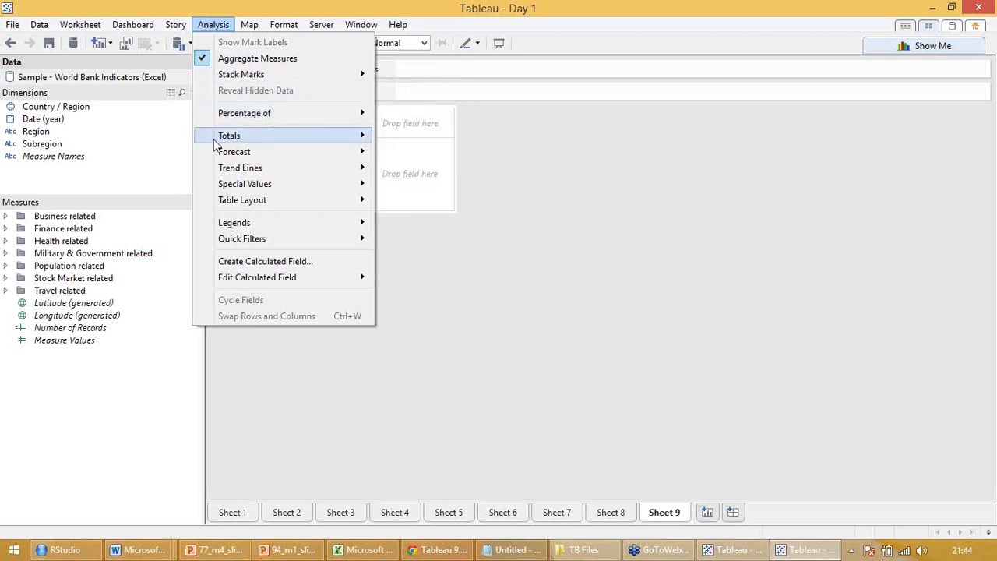
mouse_move(219, 172)
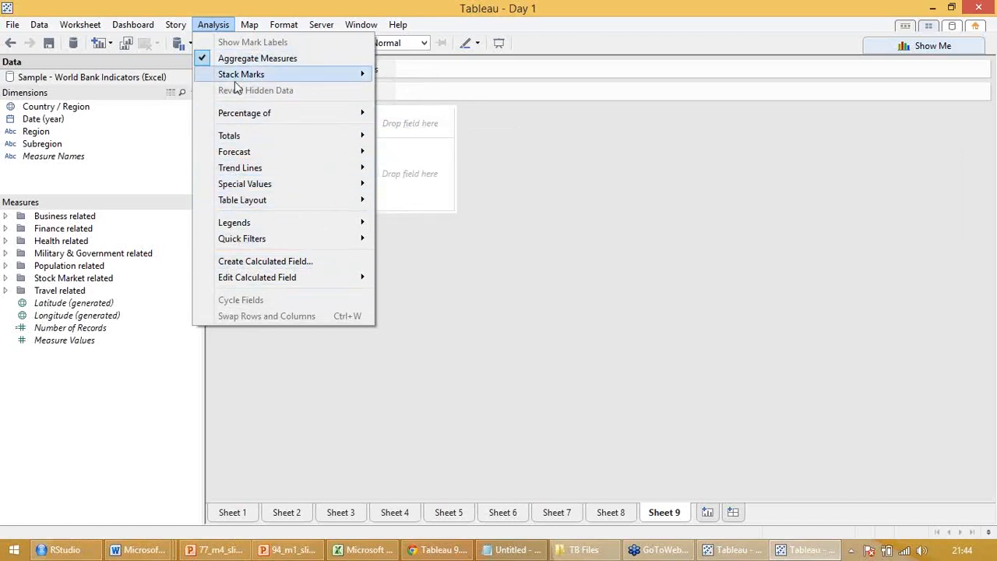
mouse_move(248, 25)
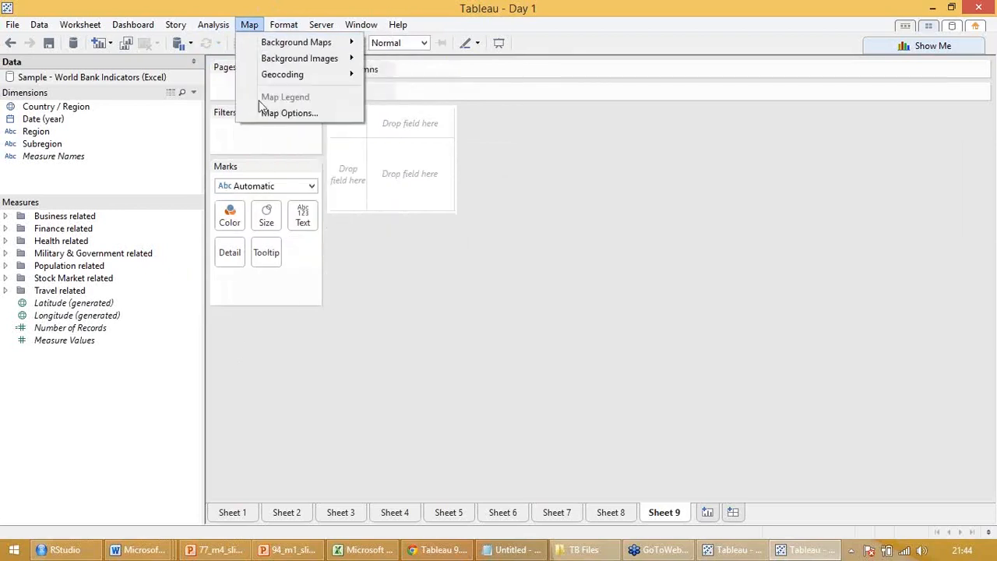
mouse_move(279, 34)
Review the choices offered for adding a new worksheet, dashboard or story, without adding any
left_click(55, 56)
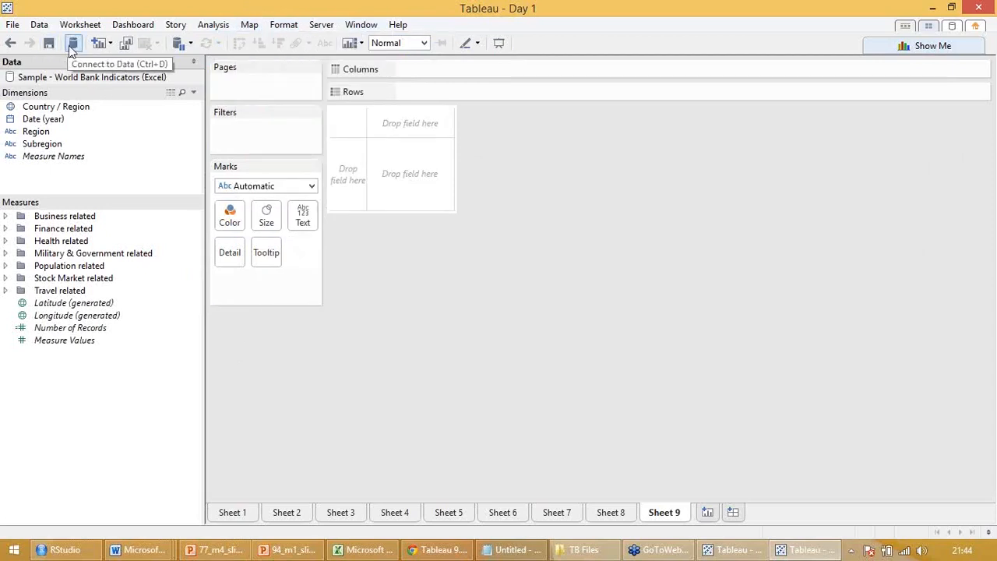
left_click(110, 45)
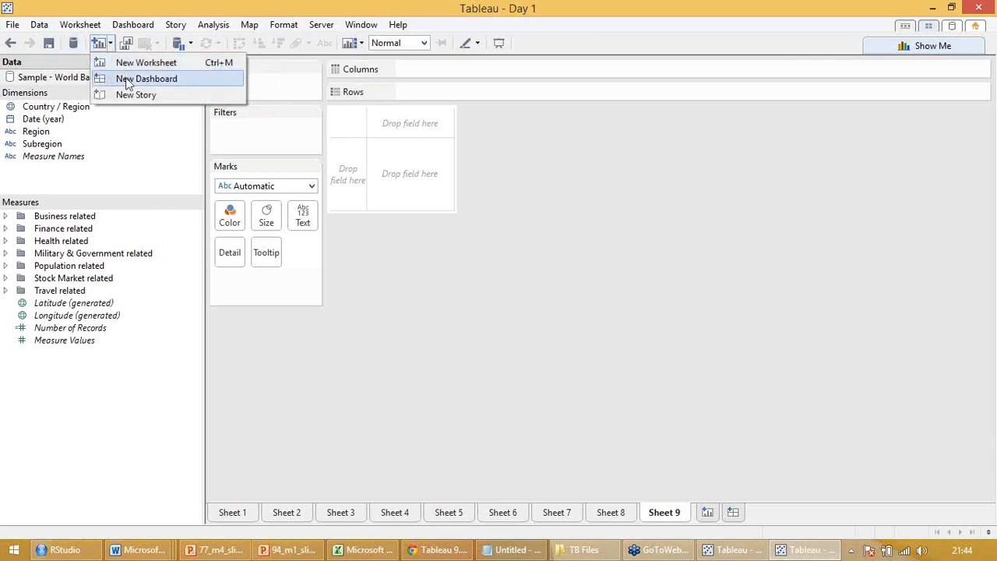
left_click(109, 45)
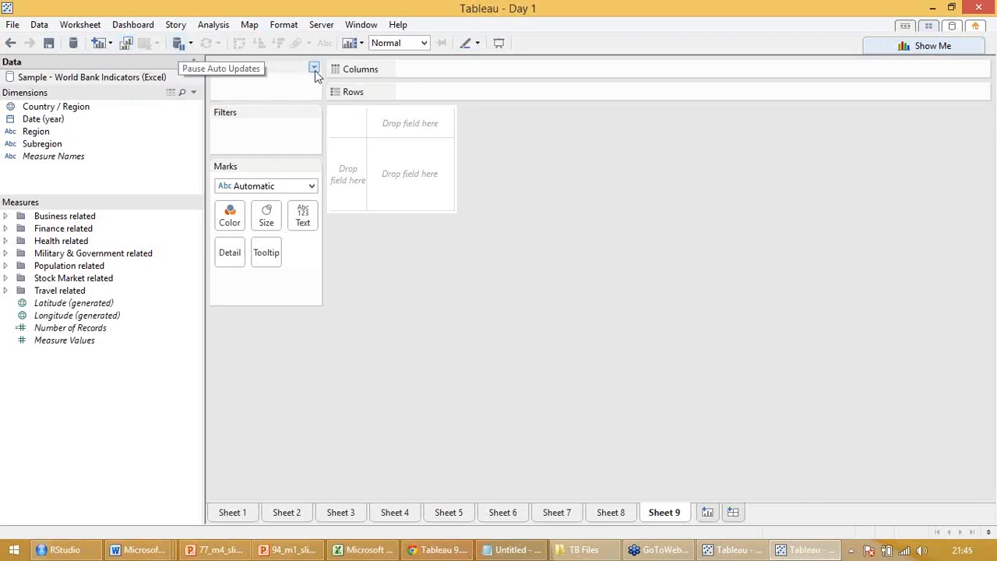
Hide the Columns, Rows, Pages and Filters shelves and the Marks card on Sheet 9
left_click(361, 45)
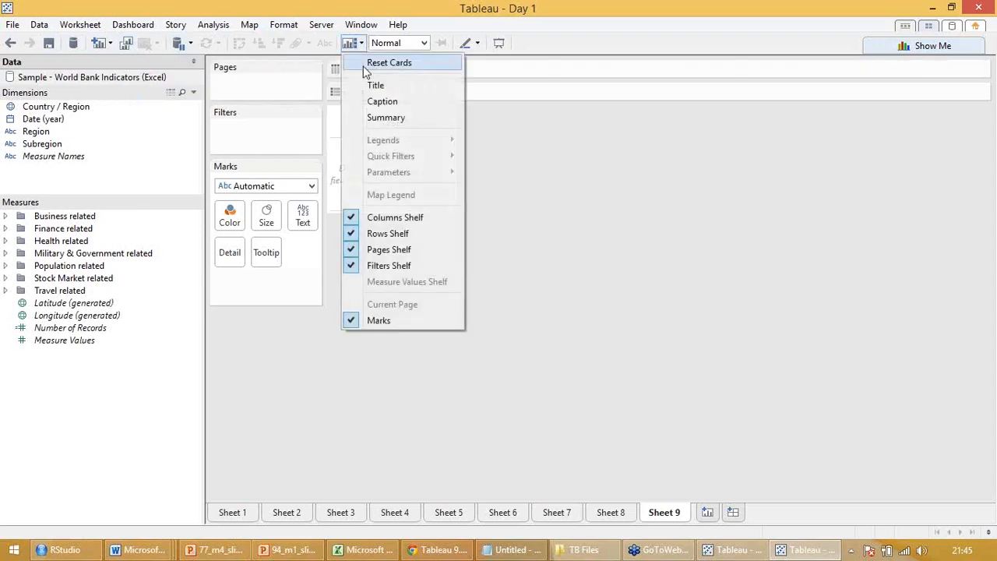
left_click(351, 219)
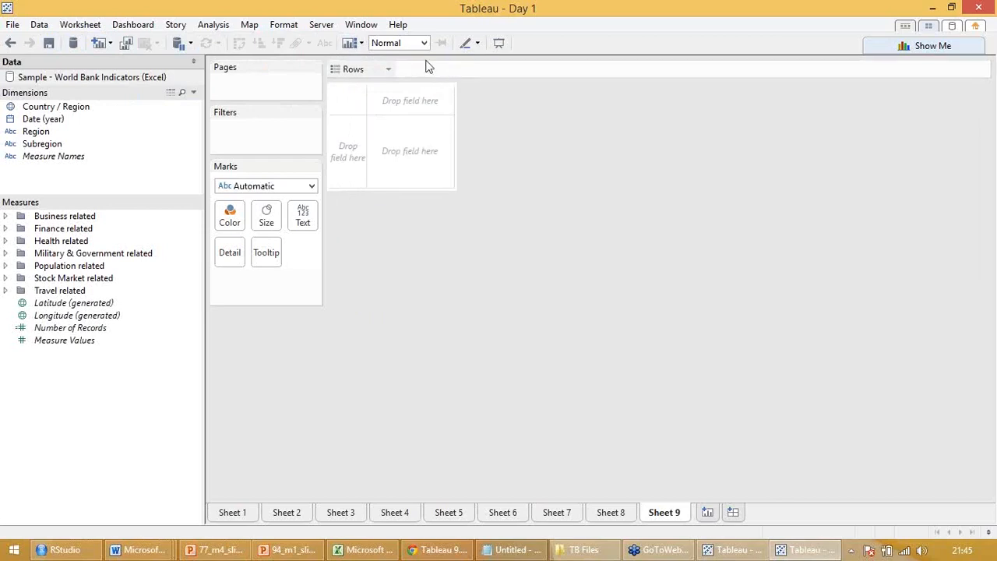
left_click(361, 44)
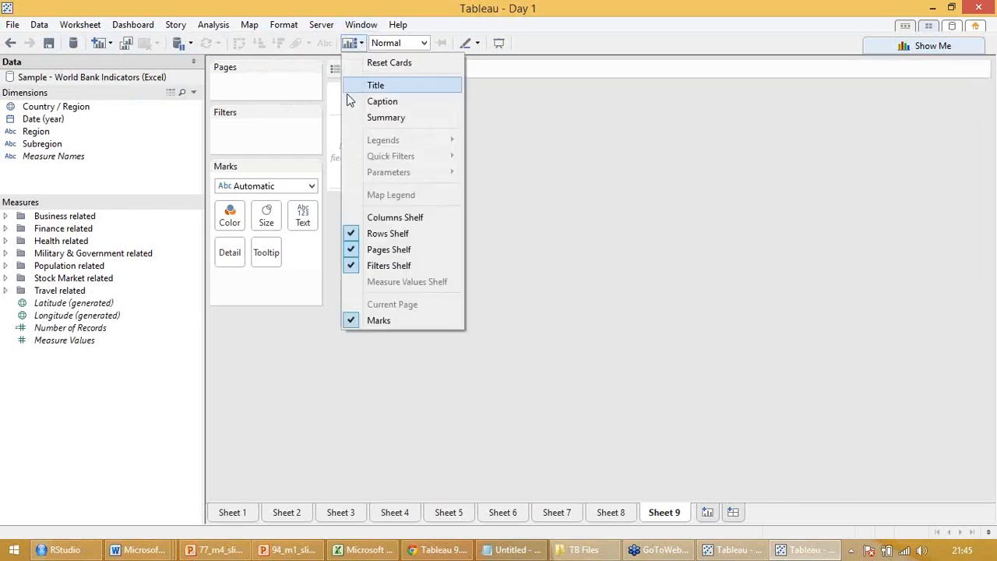
left_click(374, 237)
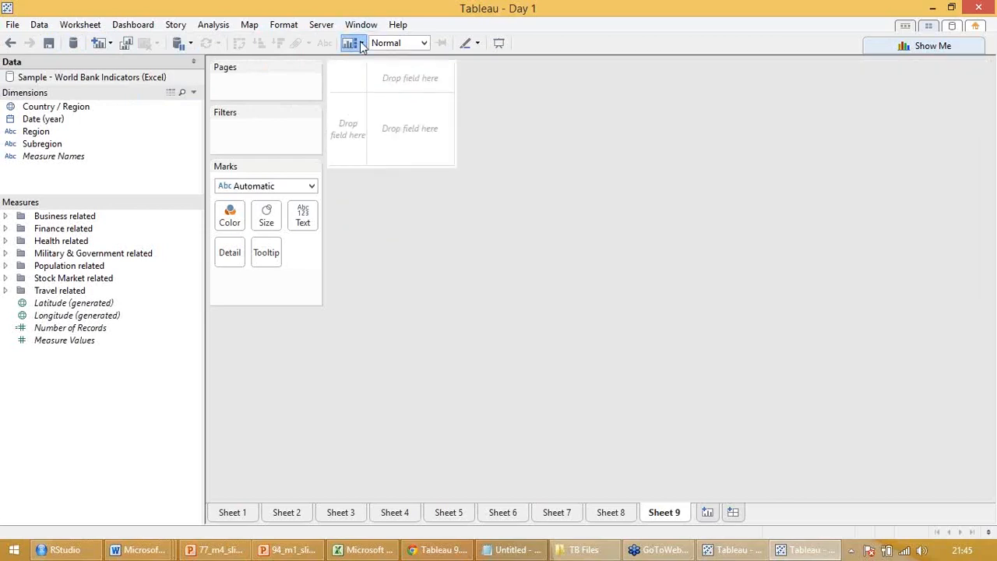
left_click(352, 43)
left_click(363, 253)
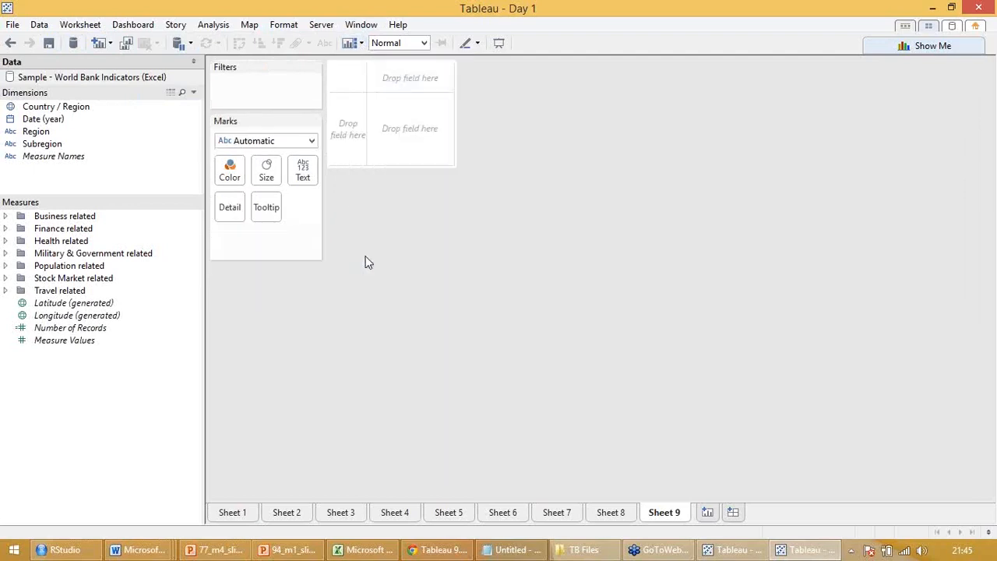
left_click(360, 43)
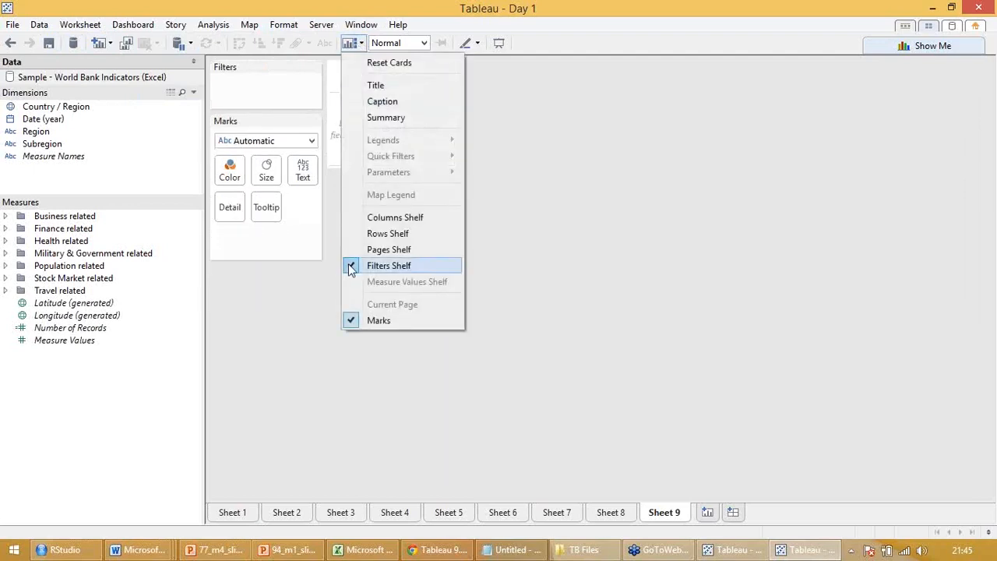
left_click(348, 263)
left_click(358, 45)
left_click(360, 321)
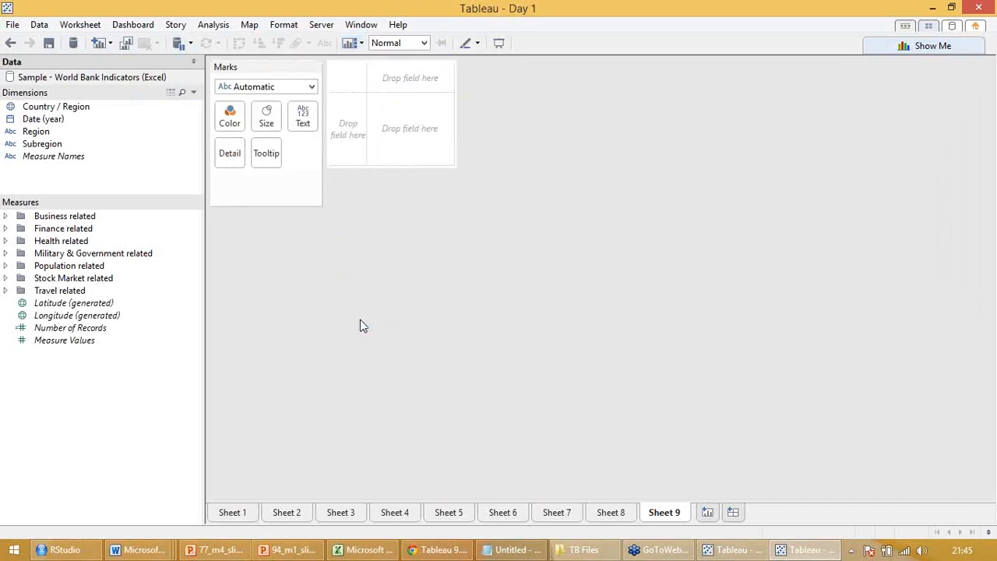
Show the Columns, Rows, Pages and Filters shelves, the Marks card, and the Title, Caption and Summary cards on Sheet 9
left_click(361, 43)
left_click(374, 215)
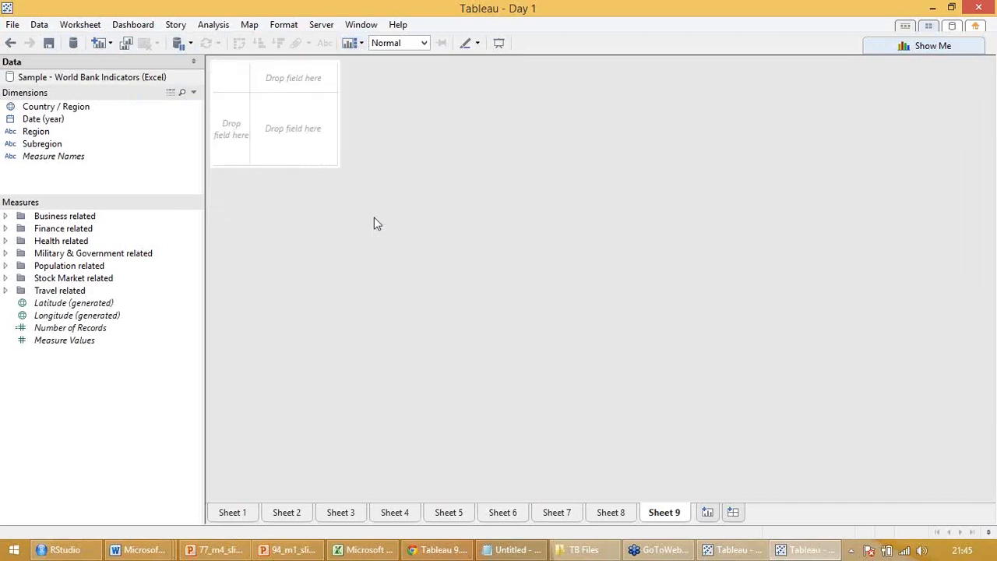
left_click(357, 46)
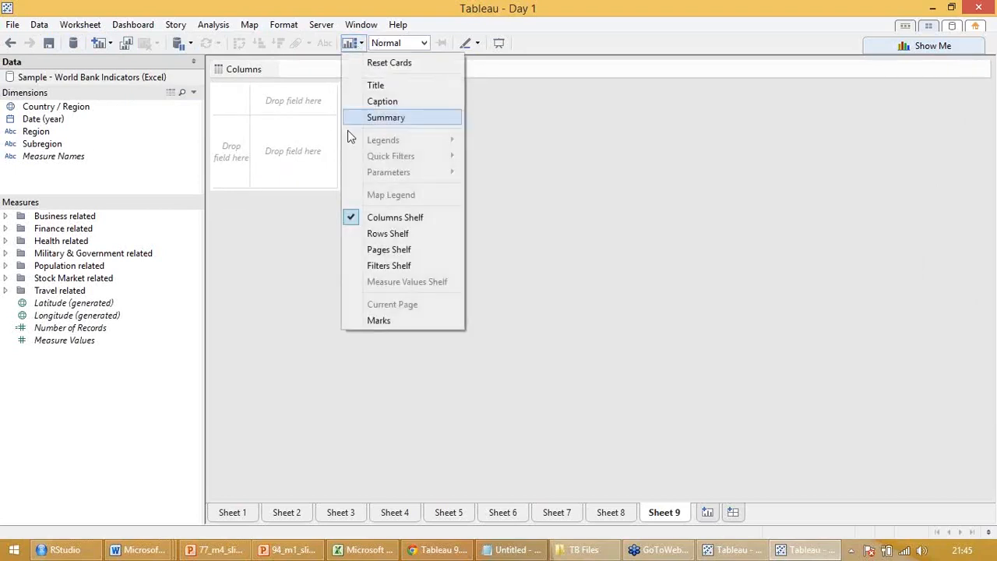
left_click(364, 232)
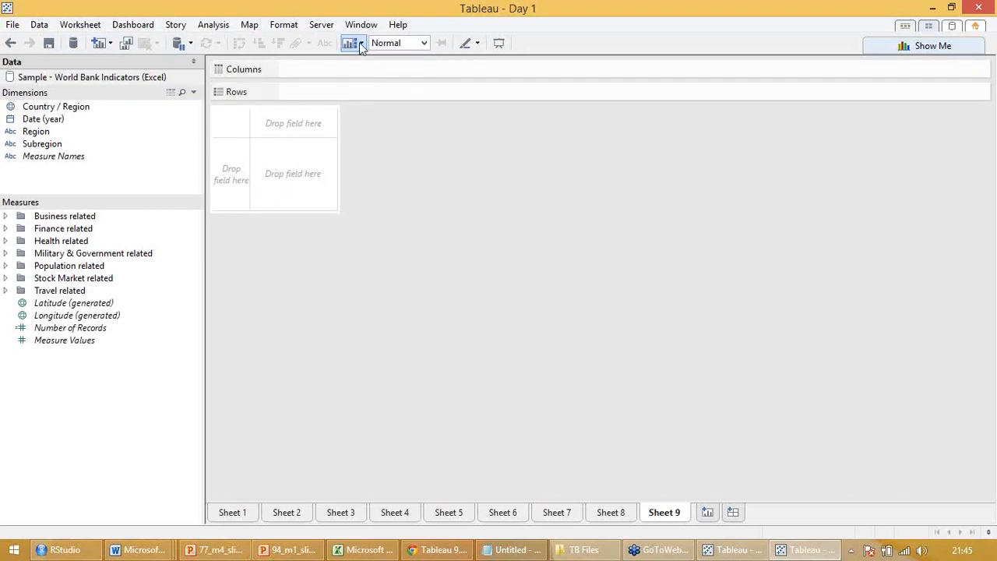
left_click(356, 43)
left_click(355, 262)
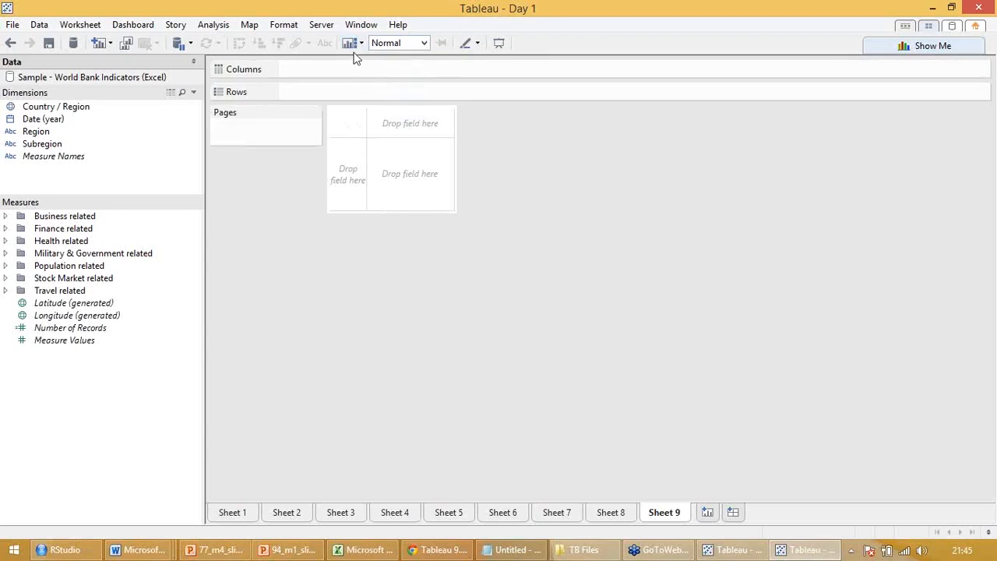
left_click(357, 44)
left_click(349, 266)
left_click(350, 42)
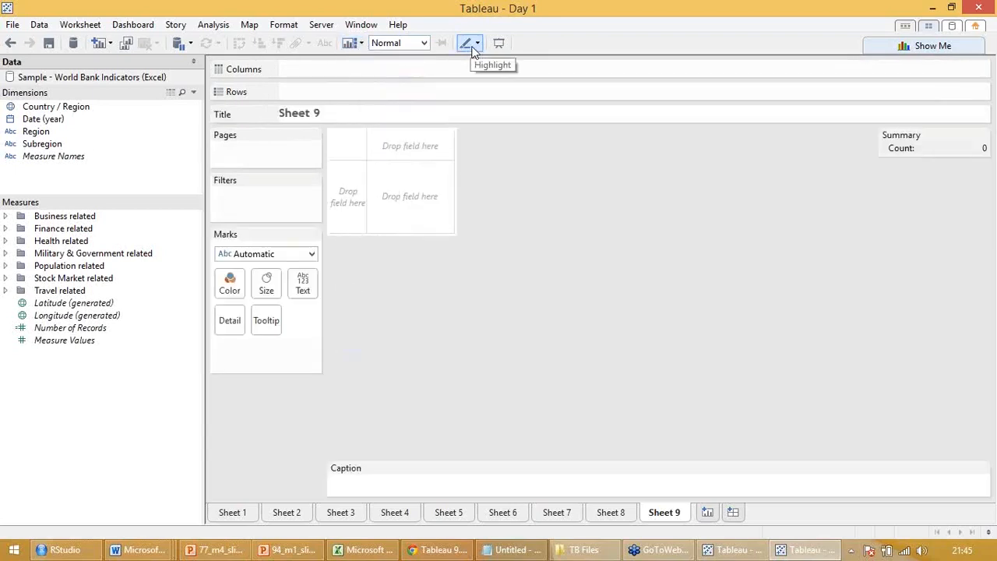
Review the highlighting options and the Show Me chart types on Sheet 9 without applying any
left_click(473, 44)
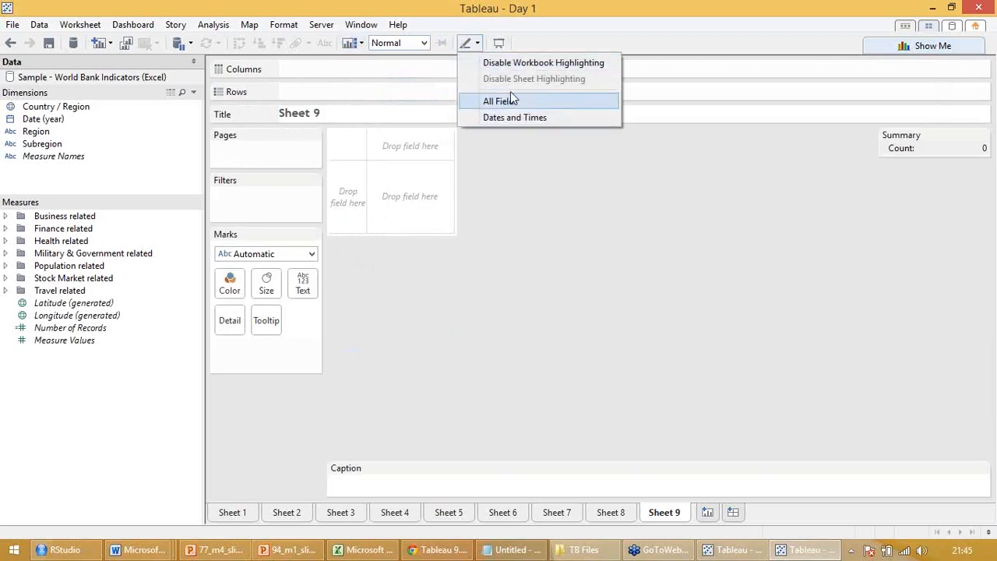
left_click(489, 31)
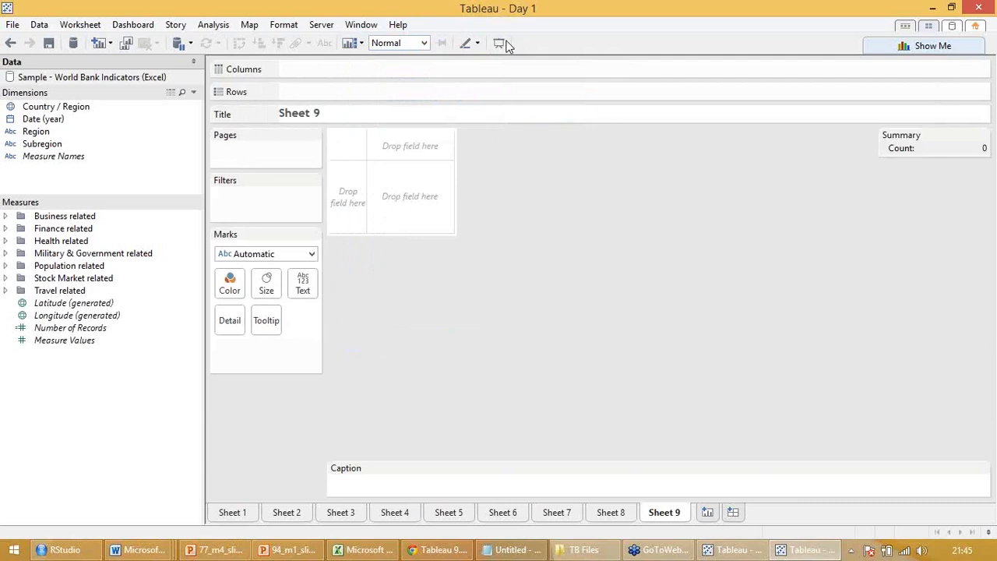
left_click(891, 49)
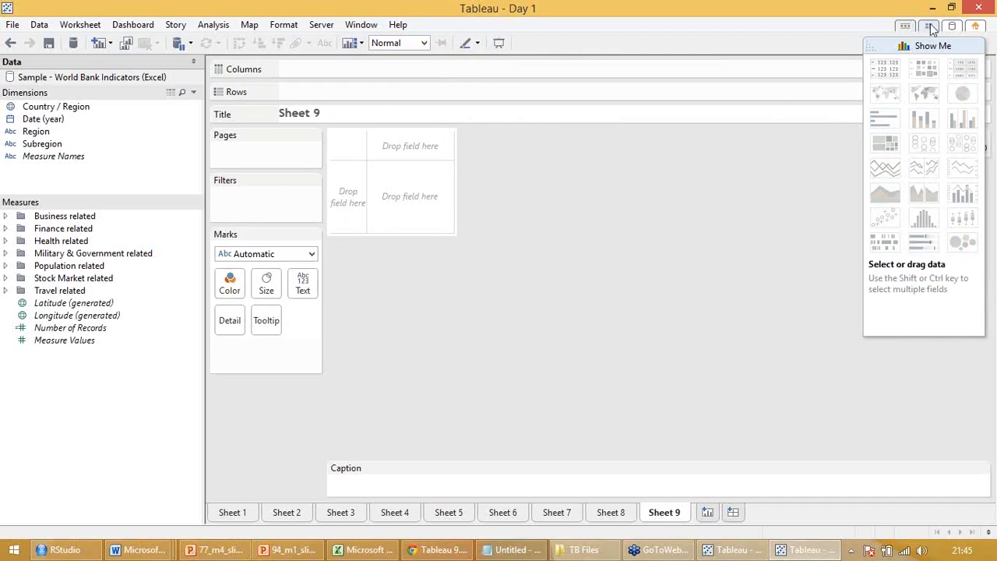
left_click(982, 25)
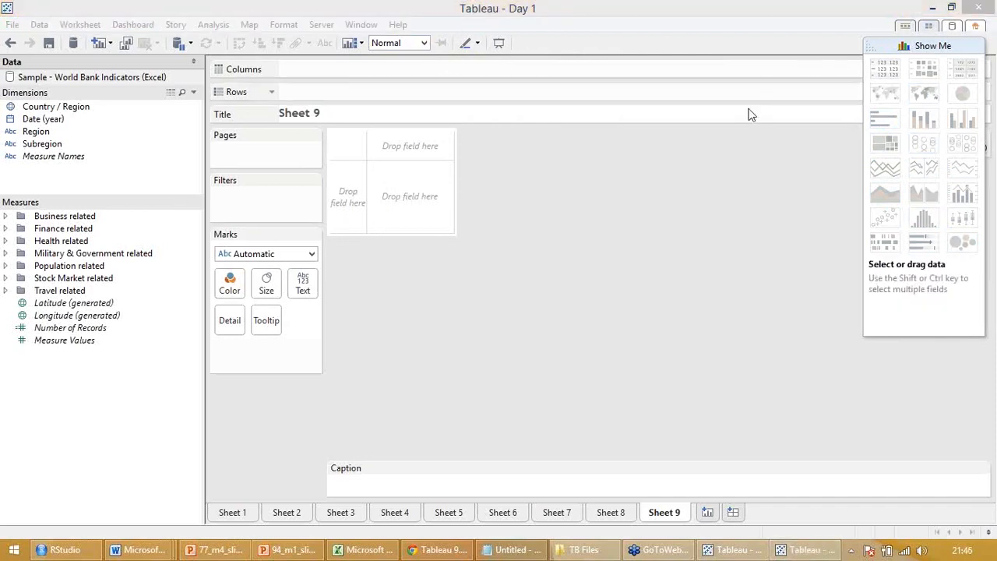
left_click(604, 206)
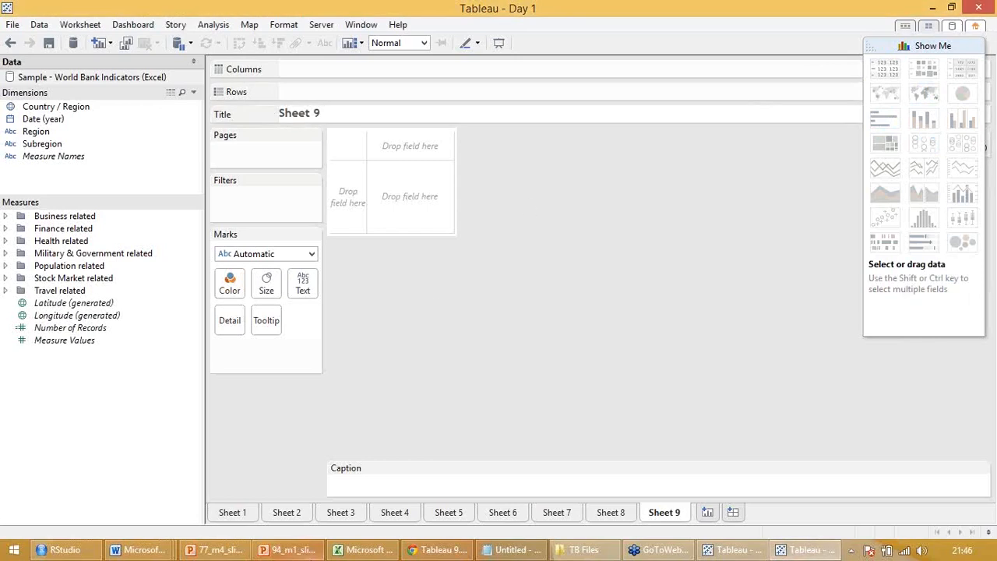
Go to Sheet 1, move the Show Me chart palette off the Date (year) filter and close it
left_click(233, 513)
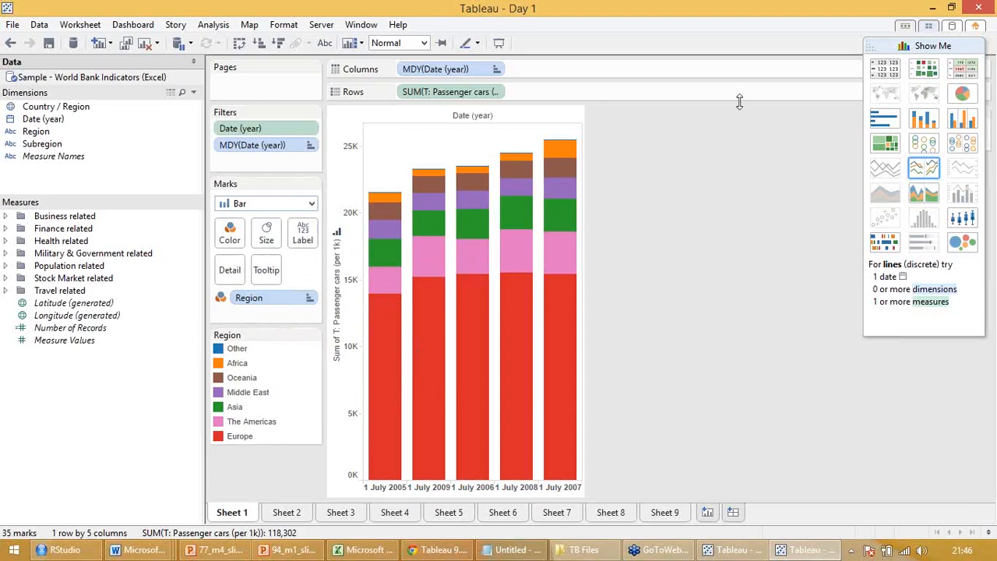
left_click_drag(892, 43, 709, 109)
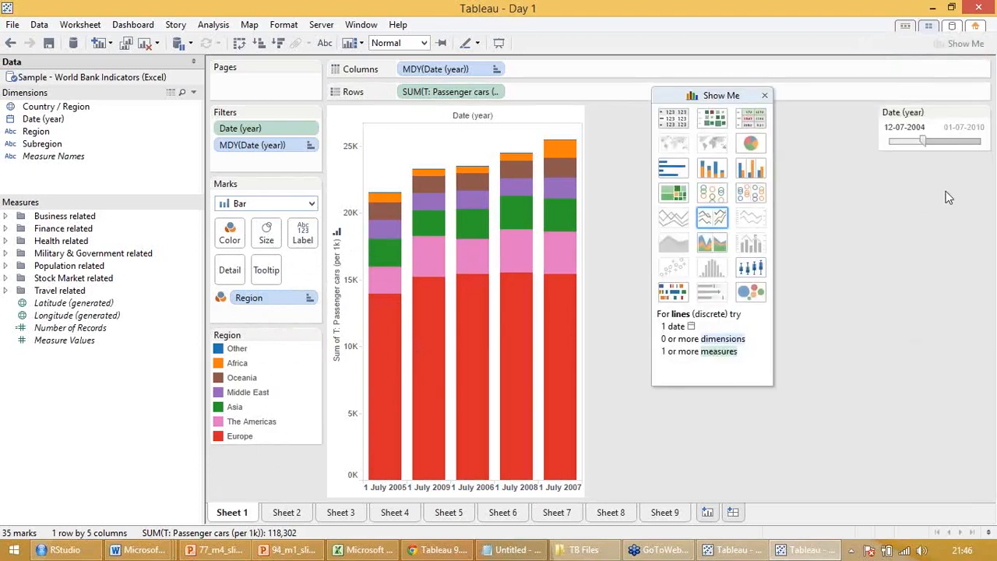
left_click(980, 184)
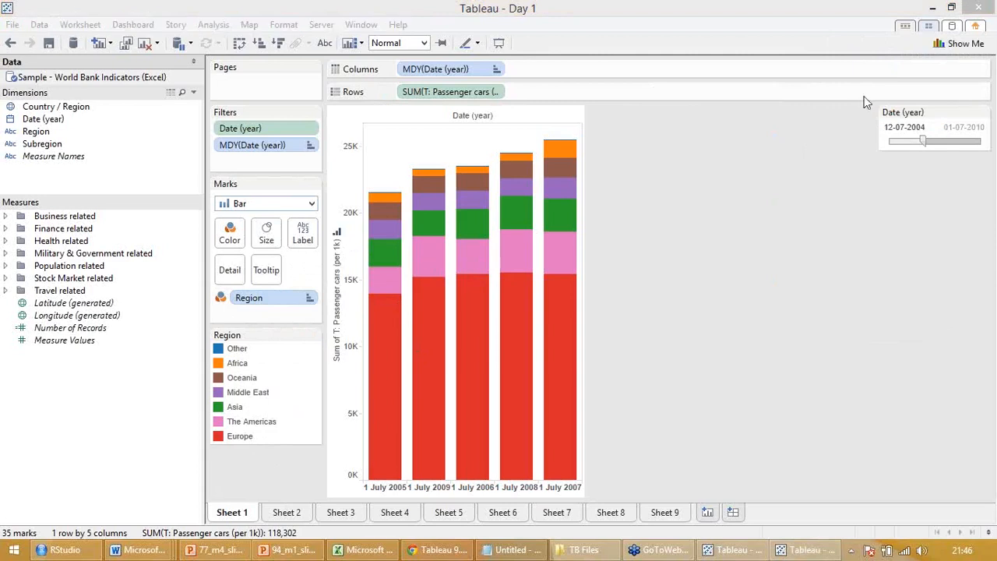